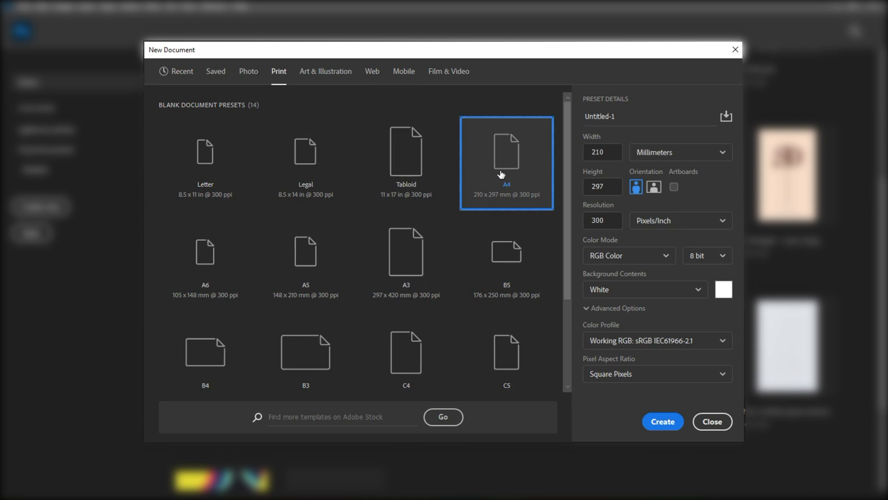
# Create a portrait A4 document at 300 ppi and place the yellow car photo on its page
pyautogui.click(666, 423)
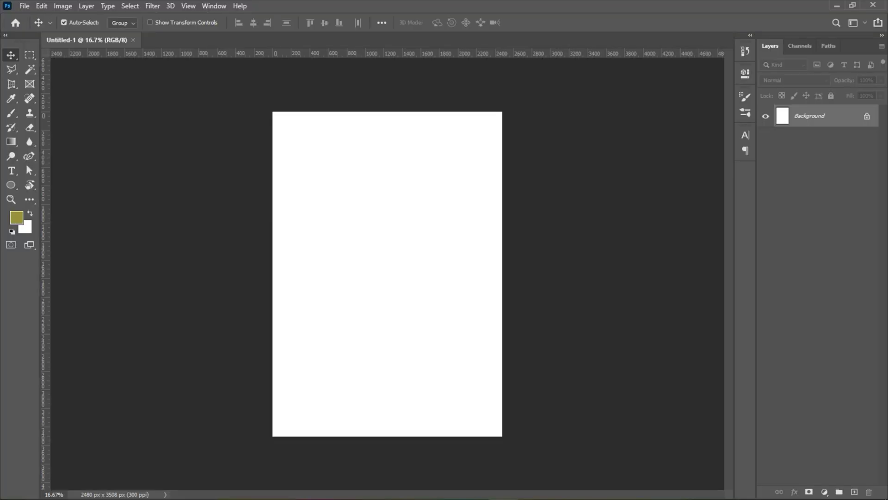
pyautogui.hotkey('alt', 'Tab')
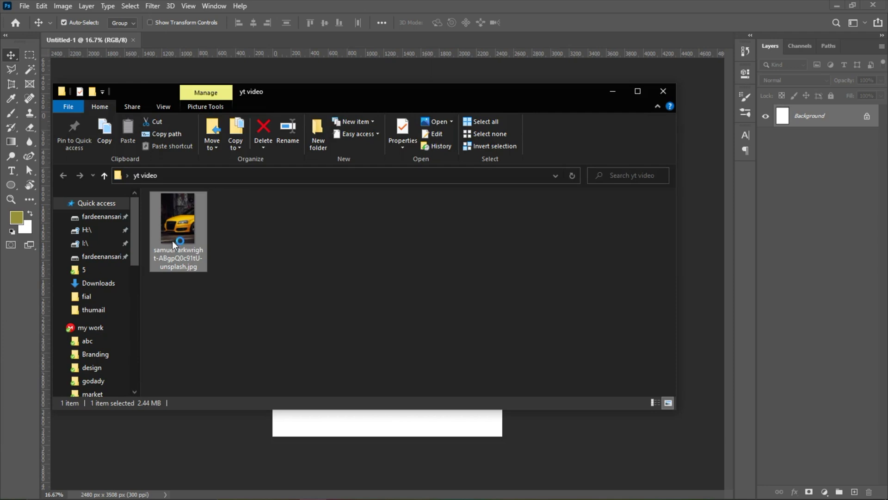
pyautogui.moveTo(172, 234); pyautogui.dragTo(303, 436)
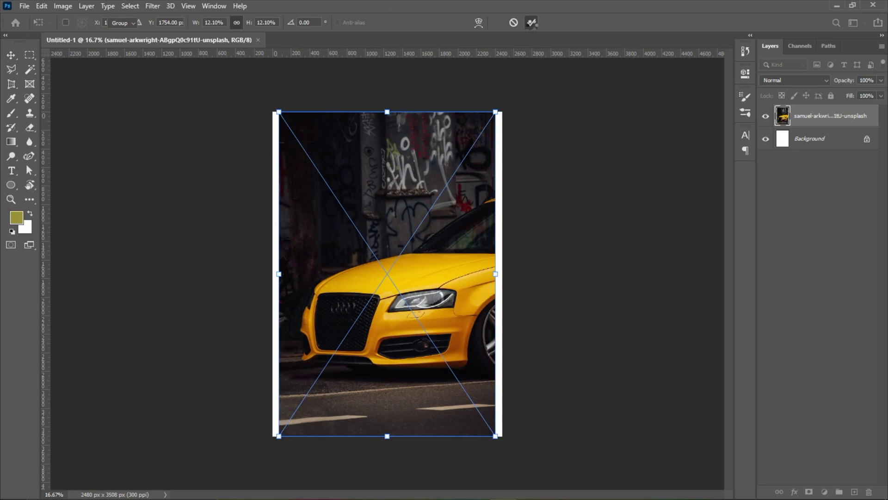
pyautogui.click(531, 22)
# Select the car's yellow bodywork, including the grille and headlight, on the photo layer
pyautogui.scroll(3, 400, 275)
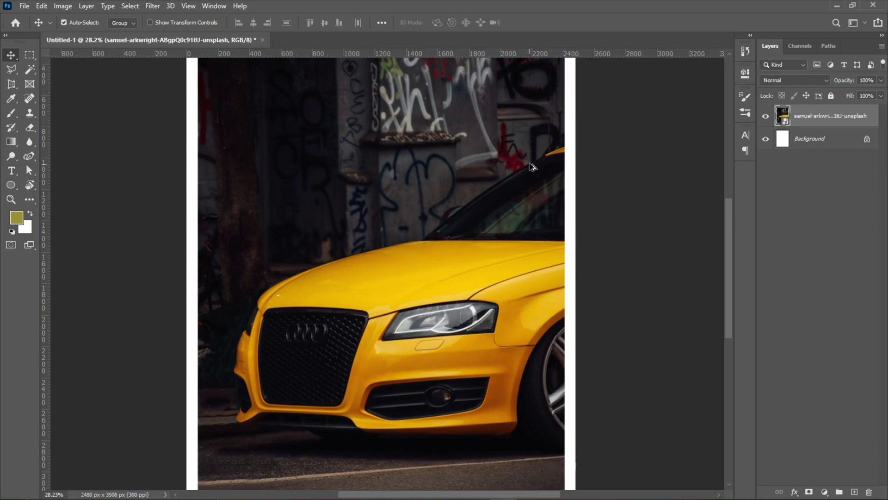
pyautogui.scroll(3, 525, 149)
pyautogui.scroll(-4, 526, 149)
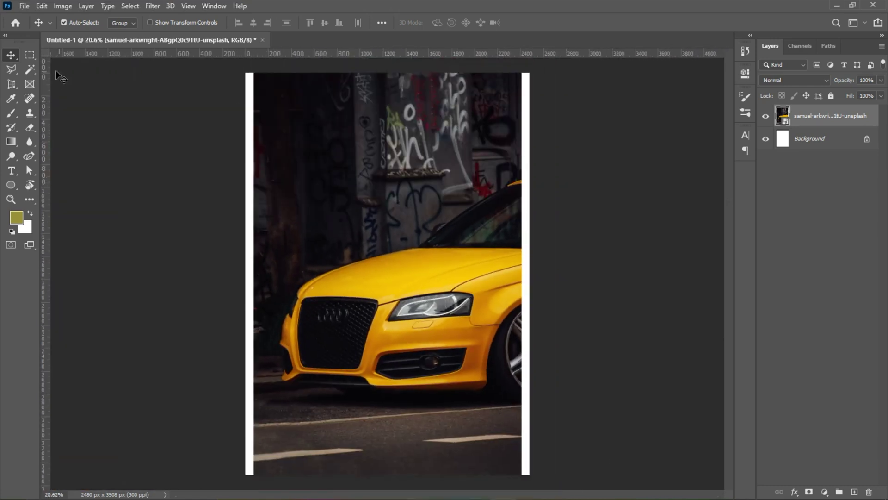
pyautogui.click(27, 70)
pyautogui.click(821, 119)
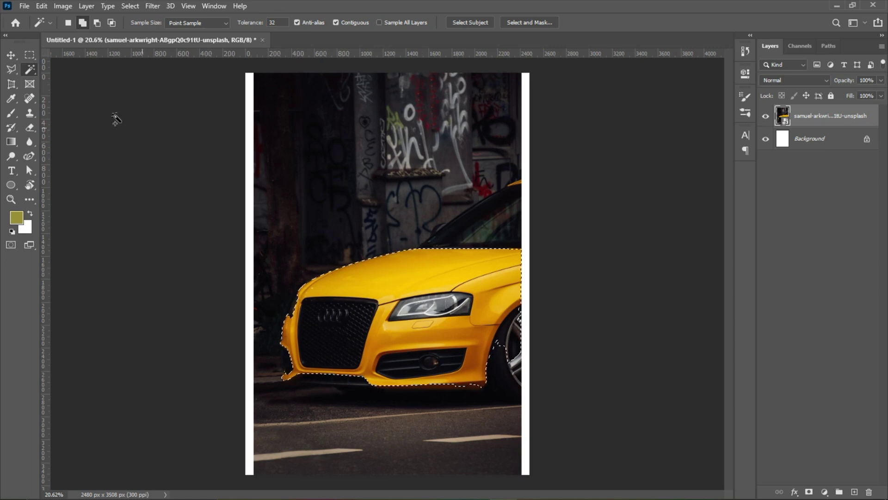
# Start adding the windscreen area to the selection with the Polygonal Lasso, tracing the roof edge and front pillar
pyautogui.moveTo(12, 69)
pyautogui.mouseDown()
pyautogui.moveTo(42, 66)
pyautogui.moveTo(47, 82)
pyautogui.mouseUp()
pyautogui.keyDown('alt'); pyautogui.scroll(10, 550, 182); pyautogui.keyUp('alt')
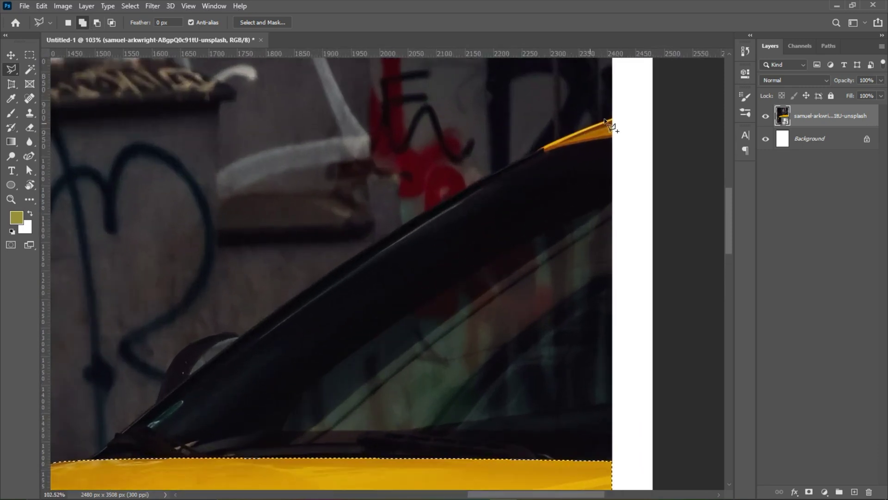
pyautogui.keyDown('alt'); pyautogui.scroll(4, 612, 121); pyautogui.keyUp('alt')
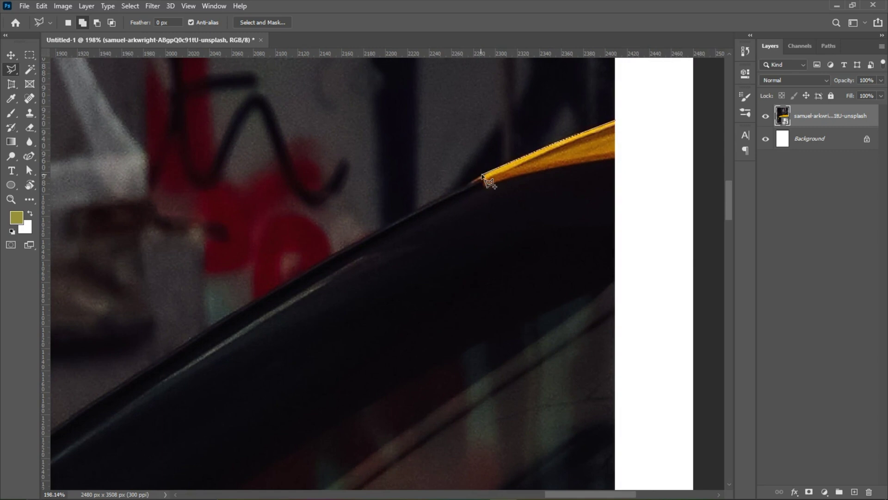
pyautogui.click(346, 246)
pyautogui.click(282, 283)
pyautogui.click(208, 327)
pyautogui.moveTo(154, 332); pyautogui.dragTo(337, 177)
pyautogui.click(294, 229)
pyautogui.click(208, 284)
# Continue the lasso outline down the pillar and around the outer edge of the side mirror
pyautogui.moveTo(243, 264); pyautogui.dragTo(444, 133)
pyautogui.click(304, 233)
pyautogui.click(280, 252)
pyautogui.click(281, 249)
pyautogui.click(272, 243)
pyautogui.click(252, 241)
pyautogui.click(221, 249)
pyautogui.click(197, 258)
pyautogui.click(176, 270)
pyautogui.click(160, 284)
pyautogui.click(148, 301)
pyautogui.click(137, 319)
pyautogui.click(130, 342)
pyautogui.click(119, 376)
# Trace the windscreen's lower corner, run along the bonnet and past the photo's edge, and close the outline around the windscreen
pyautogui.moveTo(93, 384); pyautogui.dragTo(251, 196)
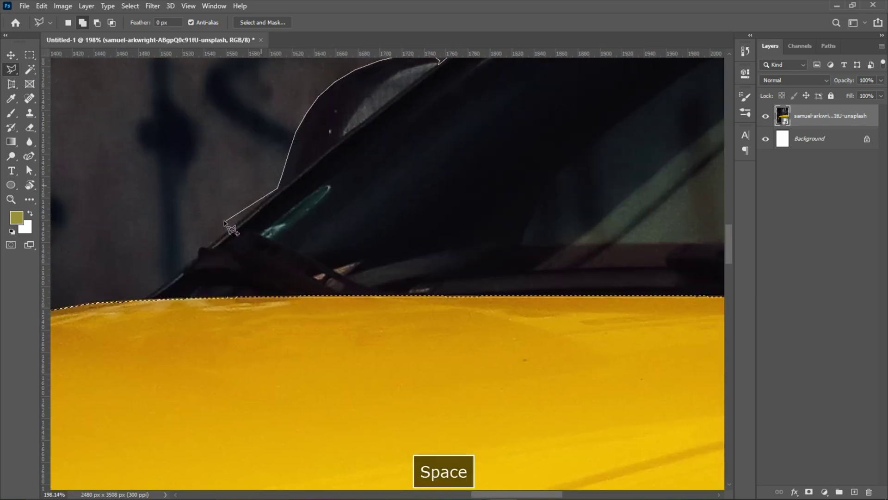
pyautogui.click(210, 247)
pyautogui.hotkey('ctrl', '+')
pyautogui.moveTo(99, 248); pyautogui.dragTo(221, 231)
pyautogui.click(215, 214)
pyautogui.click(209, 216)
pyautogui.click(205, 226)
pyautogui.click(181, 250)
pyautogui.click(116, 298)
pyautogui.click(112, 323)
pyautogui.click(244, 329)
pyautogui.scroll(-5, 244, 329)
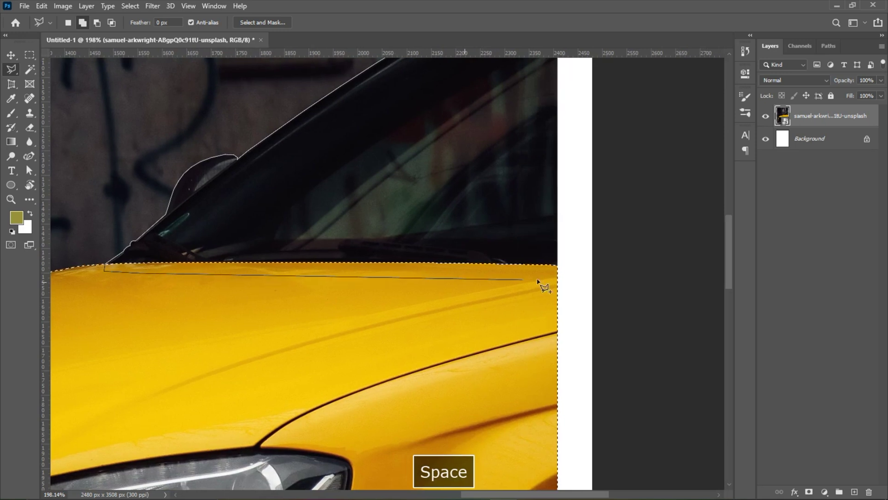
pyautogui.click(578, 271)
pyautogui.moveTo(579, 271); pyautogui.dragTo(583, 421)
pyautogui.doubleClick(584, 131)
# Add the front tyre and wheel to the selection by outlining them from the bumper corner past the photo's edge
pyautogui.scroll(-5, 259, 331)
pyautogui.moveTo(259, 331)
pyautogui.mouseDown()
pyautogui.moveTo(289, 305)
pyautogui.moveTo(370, 93)
pyautogui.mouseUp()
pyautogui.scroll(5, 462, 323)
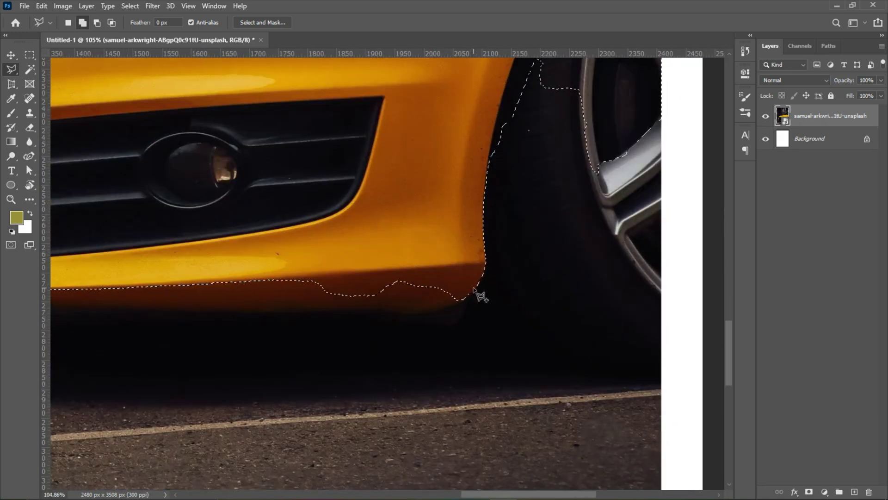
pyautogui.moveTo(471, 286); pyautogui.dragTo(407, 193)
pyautogui.click(407, 192)
pyautogui.click(420, 211)
pyautogui.click(461, 251)
pyautogui.click(507, 278)
pyautogui.click(612, 280)
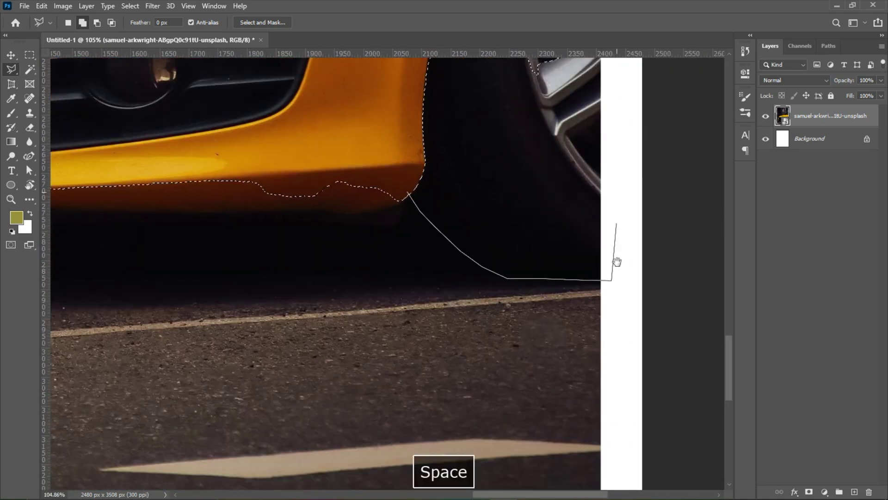
pyautogui.moveTo(616, 256); pyautogui.dragTo(619, 461)
pyautogui.click(623, 185)
pyautogui.click(509, 123)
pyautogui.click(412, 126)
pyautogui.doubleClick(386, 232)
# Add the remaining area of the front wheel at the photo's edge to the selection
pyautogui.moveTo(463, 195); pyautogui.dragTo(401, 303)
pyautogui.click(496, 98)
pyautogui.click(576, 275)
pyautogui.doubleClick(554, 67)
# Start a lasso outline along the lower edge of the front bumper, from the tyre towards the far corner below the grille
pyautogui.scroll(-5, 407, 182)
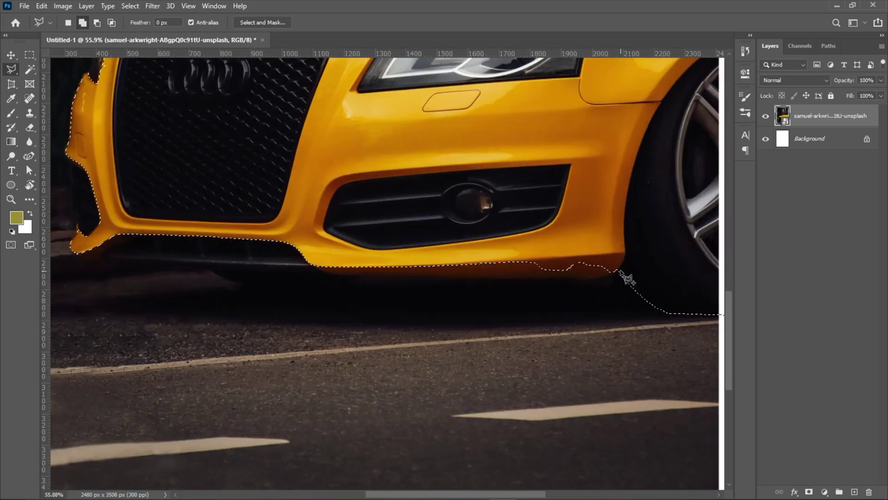
pyautogui.scroll(8, 629, 277)
pyautogui.click(506, 227)
pyautogui.click(466, 246)
pyautogui.click(426, 249)
pyautogui.click(369, 245)
pyautogui.moveTo(78, 245); pyautogui.dragTo(384, 239)
pyautogui.click(81, 234)
pyautogui.moveTo(110, 244)
pyautogui.mouseDown()
pyautogui.moveTo(272, 246)
pyautogui.moveTo(298, 255)
pyautogui.mouseUp()
pyautogui.click(243, 242)
pyautogui.click(181, 221)
pyautogui.moveTo(180, 221); pyautogui.dragTo(689, 221)
pyautogui.click(153, 206)
# Trace around the bumper's far lower corner and close the outline to add the dark lower lip to the selection
pyautogui.moveTo(154, 207); pyautogui.dragTo(289, 215)
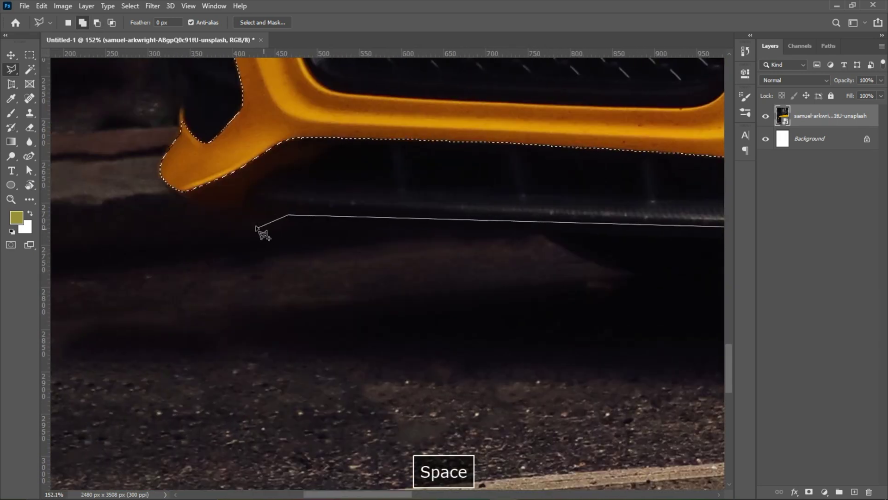
pyautogui.click(276, 220)
pyautogui.click(258, 225)
pyautogui.click(241, 226)
pyautogui.click(216, 219)
pyautogui.click(192, 205)
pyautogui.click(171, 192)
pyautogui.click(304, 119)
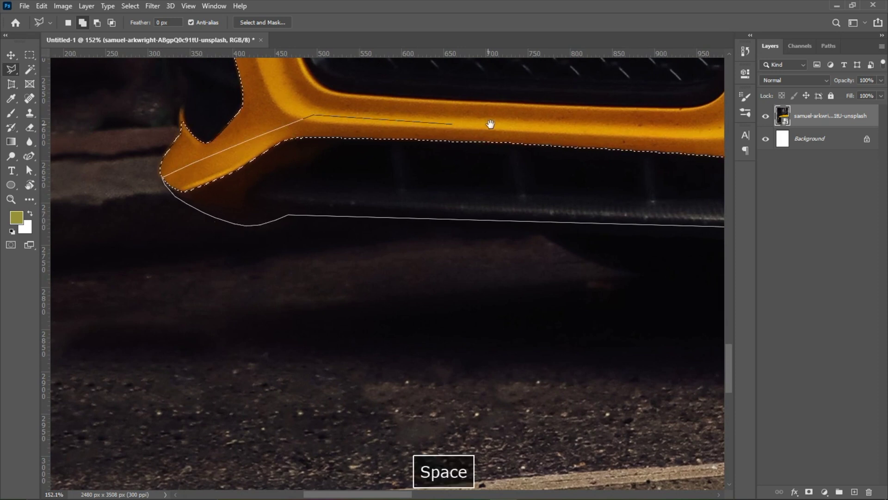
pyautogui.moveTo(703, 131); pyautogui.dragTo(159, 222)
pyautogui.click(160, 223)
pyautogui.doubleClick(630, 272)
# Outline the dark vent at the bumper's outer corner and add it to the selection
pyautogui.moveTo(648, 252)
pyautogui.mouseDown()
pyautogui.moveTo(264, 286)
pyautogui.moveTo(555, 384)
pyautogui.mouseUp()
pyautogui.scroll(-5, 630, 272)
pyautogui.scroll(6, 276, 387)
pyautogui.click(256, 126)
pyautogui.click(265, 139)
pyautogui.click(273, 146)
pyautogui.click(282, 231)
pyautogui.click(283, 278)
pyautogui.click(296, 370)
pyautogui.click(324, 421)
pyautogui.click(407, 324)
pyautogui.doubleClick(319, 162)
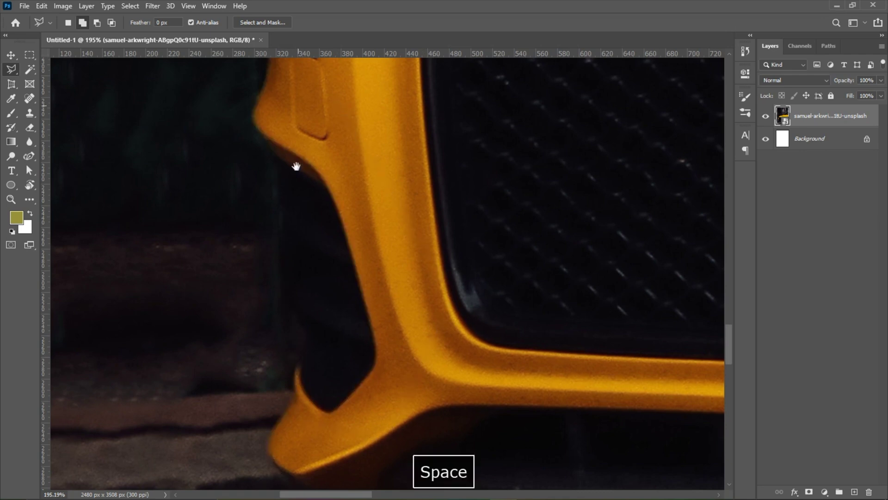
# Outline the dark headlight gap beside the grille's upper corner and add it to the selection
pyautogui.moveTo(296, 166); pyautogui.dragTo(245, 426)
pyautogui.moveTo(323, 139); pyautogui.dragTo(273, 400)
pyautogui.click(316, 168)
pyautogui.click(295, 202)
pyautogui.click(264, 270)
pyautogui.click(248, 305)
pyautogui.click(265, 430)
pyautogui.click(365, 404)
pyautogui.doubleClick(409, 162)
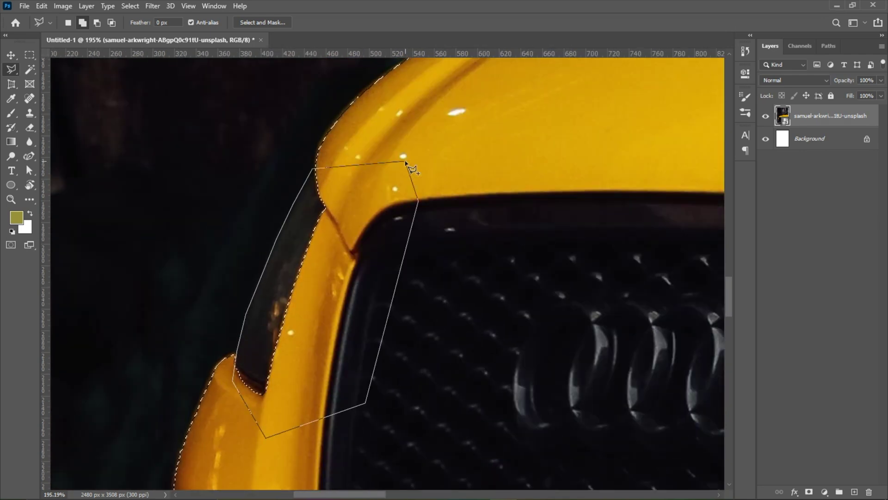
# Examine the selection outline around the whole car, from the grille and bumper to the wheel and windscreen
pyautogui.moveTo(341, 301); pyautogui.dragTo(341, 248)
pyautogui.scroll(-12, 349, 258)
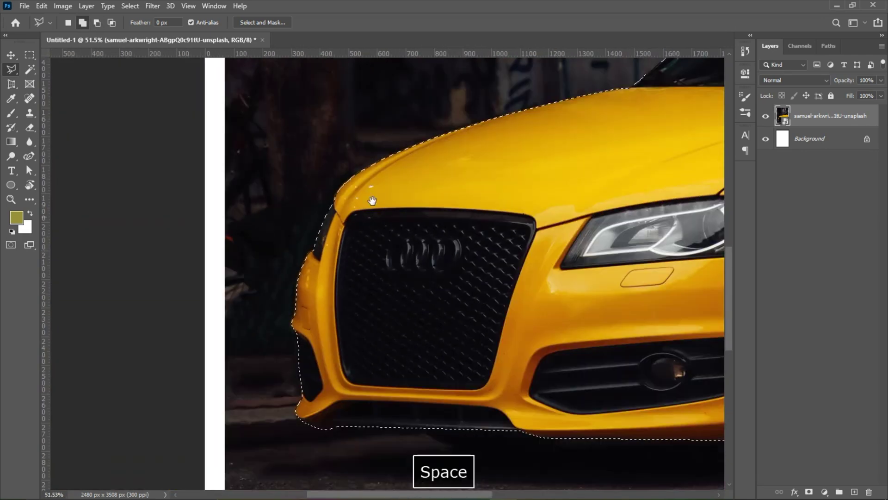
pyautogui.moveTo(434, 154); pyautogui.dragTo(238, 263)
pyautogui.moveTo(465, 307); pyautogui.dragTo(369, 173)
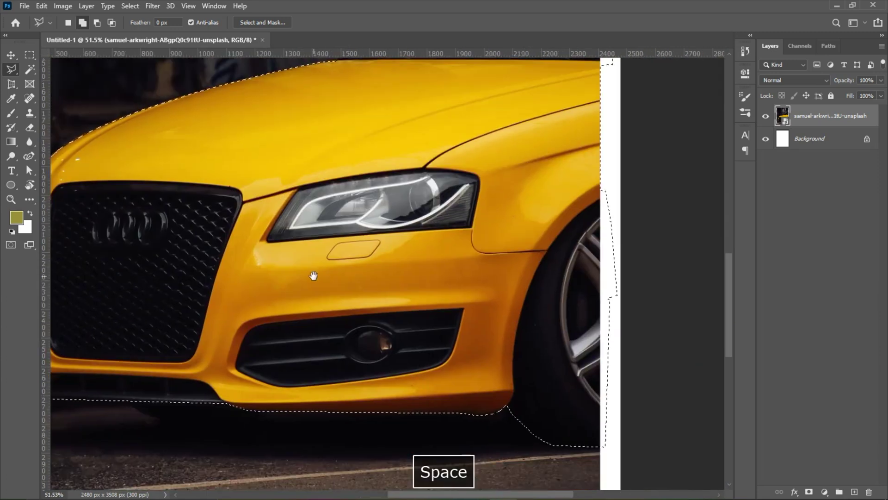
pyautogui.moveTo(314, 278); pyautogui.dragTo(454, 191)
pyautogui.moveTo(416, 164); pyautogui.dragTo(349, 344)
pyautogui.moveTo(413, 194); pyautogui.dragTo(307, 336)
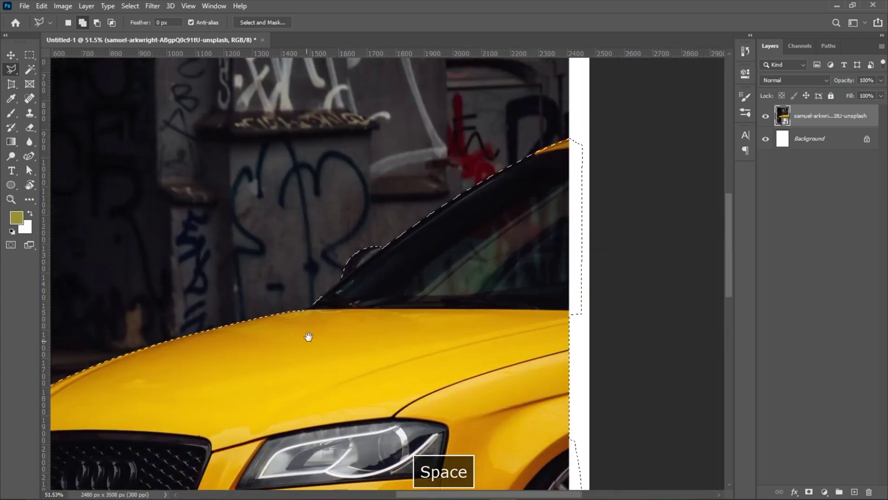
pyautogui.scroll(-5, 336, 314)
pyautogui.scroll(-3, 337, 316)
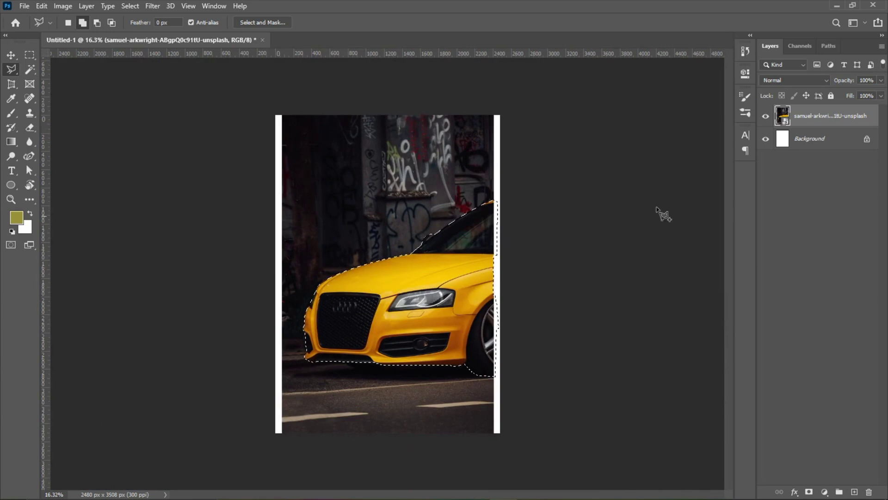
# Mask the photo layer with the car selection to hide the street background
pyautogui.click(806, 492)
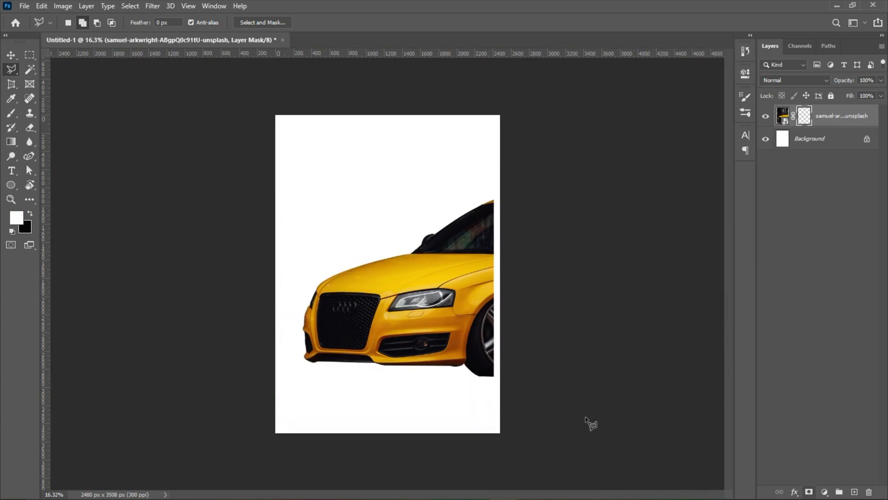
pyautogui.scroll(-1, 398, 324)
pyautogui.scroll(2, 397, 324)
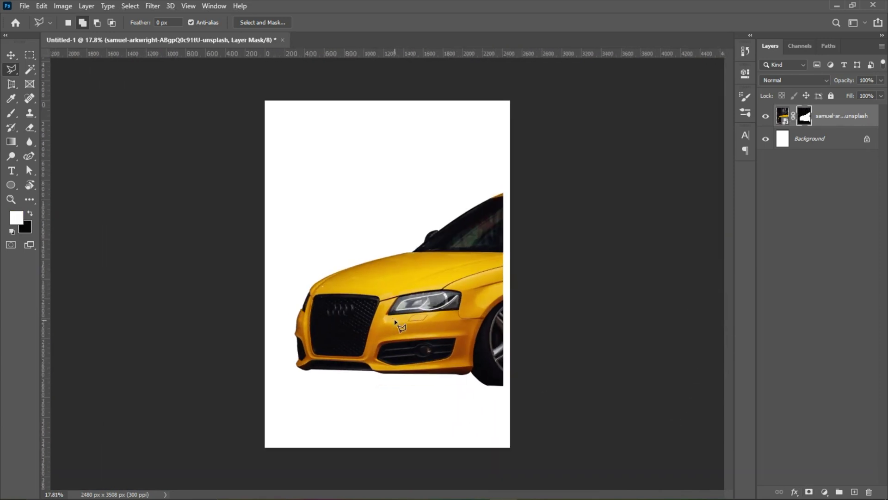
# Enlarge the masked car and move it down so it fills the lower part of the page and runs past its edges
pyautogui.click(782, 116)
pyautogui.hotkey('ctrl', 't')
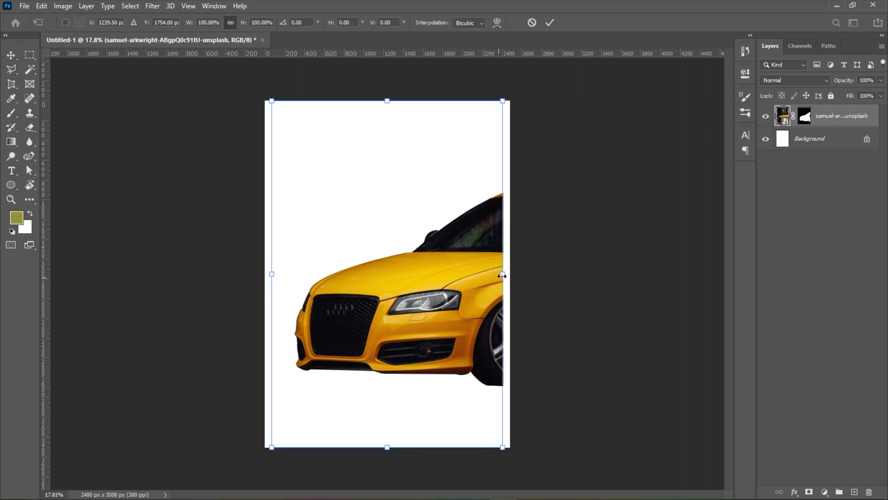
pyautogui.moveTo(514, 274); pyautogui.dragTo(571, 274)
pyautogui.moveTo(487, 292); pyautogui.dragTo(487, 323)
pyautogui.press('Return')
pyautogui.press('l')
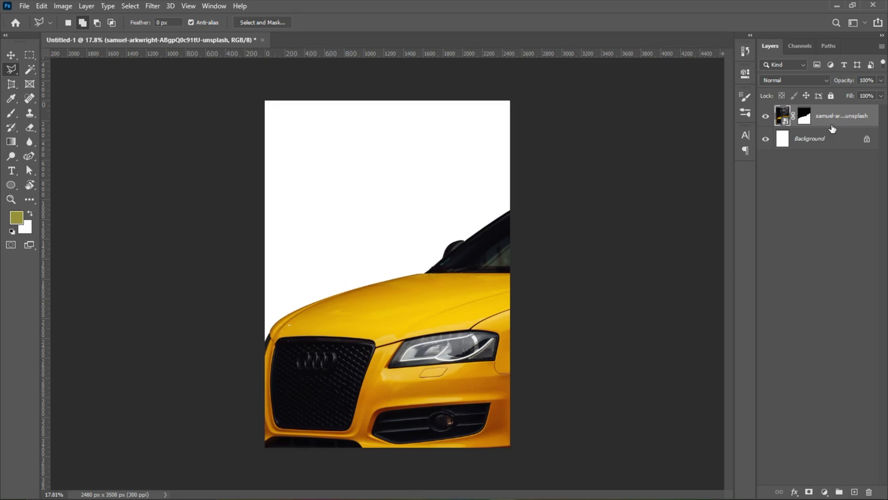
# Add a Black & White adjustment layer with the default preset above the car
pyautogui.click(826, 490)
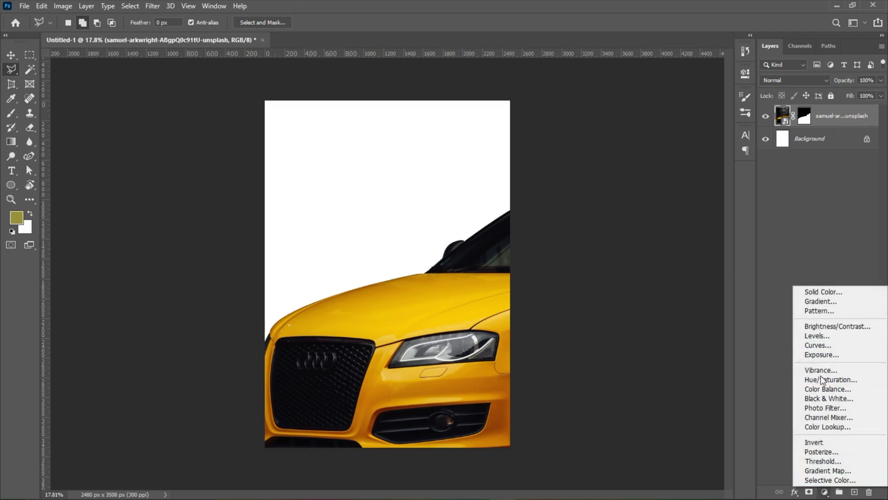
pyautogui.click(841, 397)
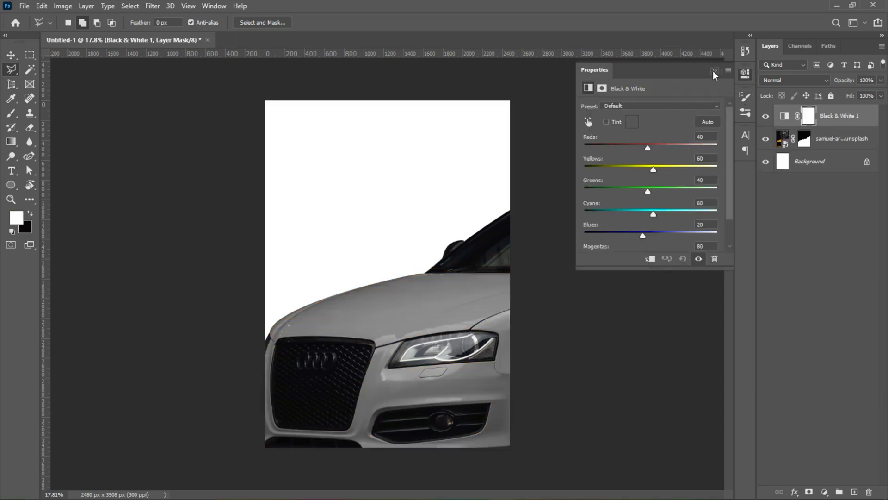
pyautogui.click(714, 72)
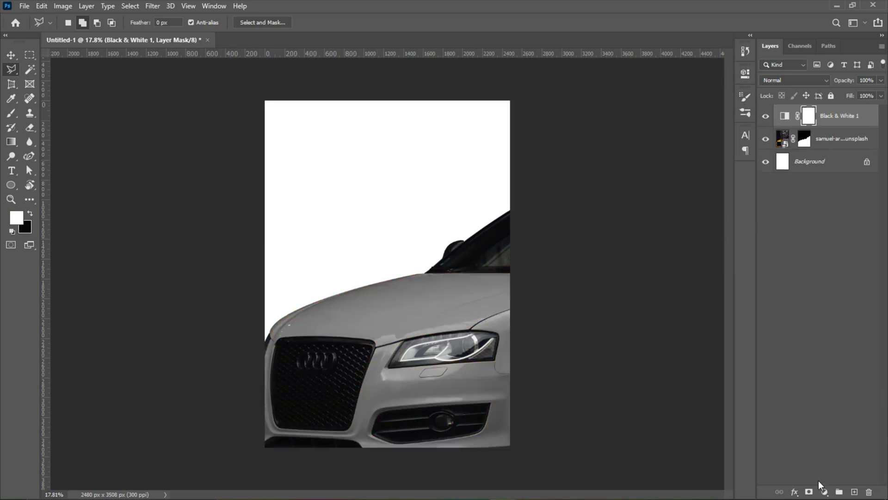
# Add a Curves adjustment layer, raising the shadow quarter point to the maximum and lowering the highlight quarter point to the minimum
pyautogui.click(824, 491)
pyautogui.click(817, 348)
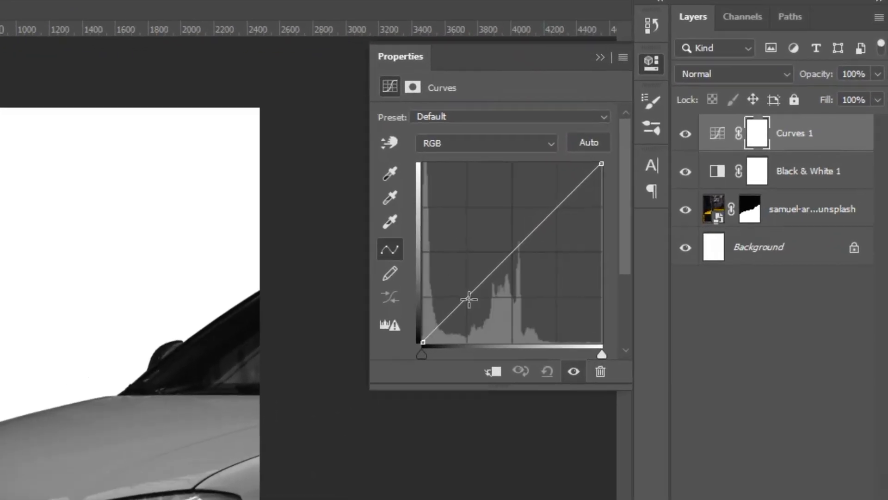
pyautogui.click(469, 300)
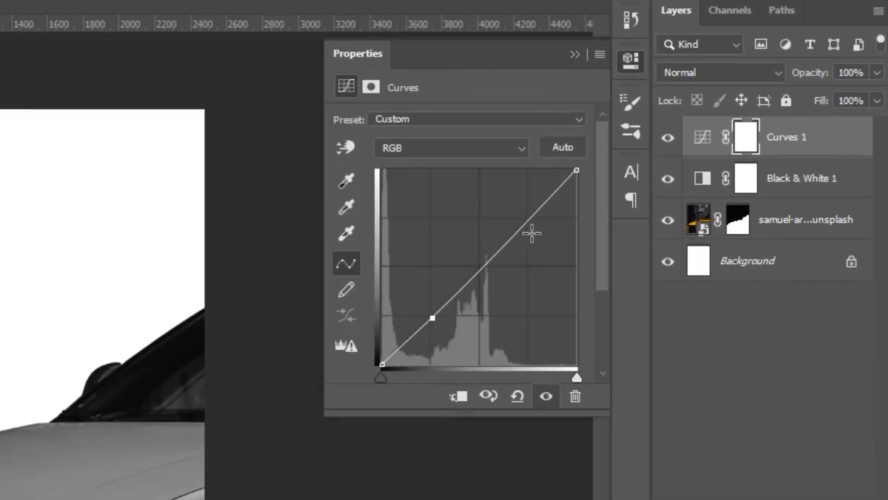
pyautogui.moveTo(434, 317); pyautogui.dragTo(431, 172)
pyautogui.moveTo(522, 172); pyautogui.dragTo(520, 363)
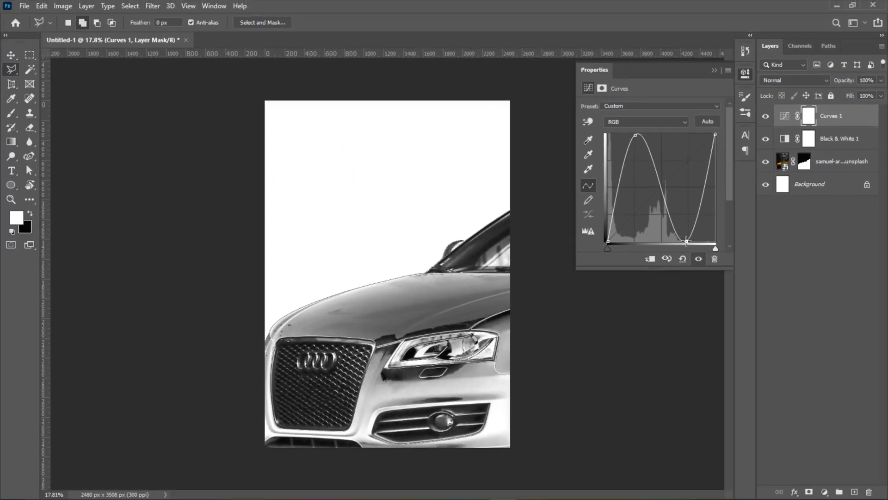
pyautogui.click(714, 70)
# Add a Gradient Map adjustment layer above the Curves layer
pyautogui.click(803, 421)
pyautogui.click(823, 491)
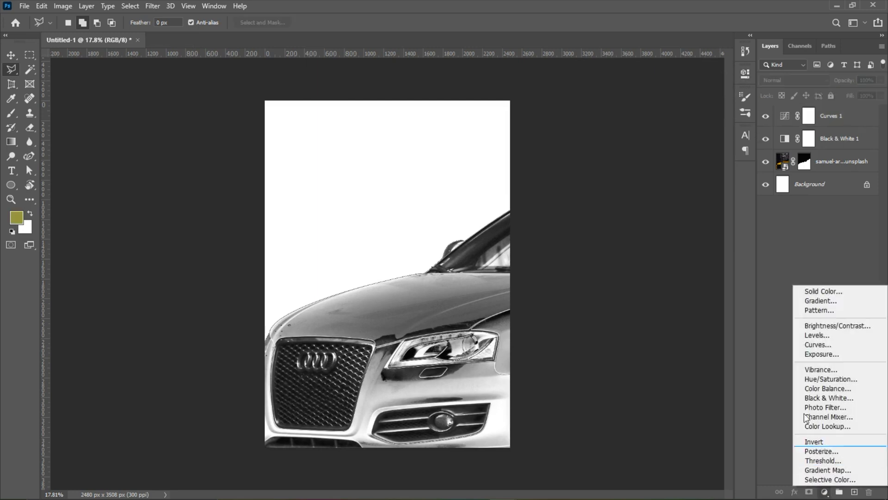
pyautogui.click(752, 320)
pyautogui.click(824, 491)
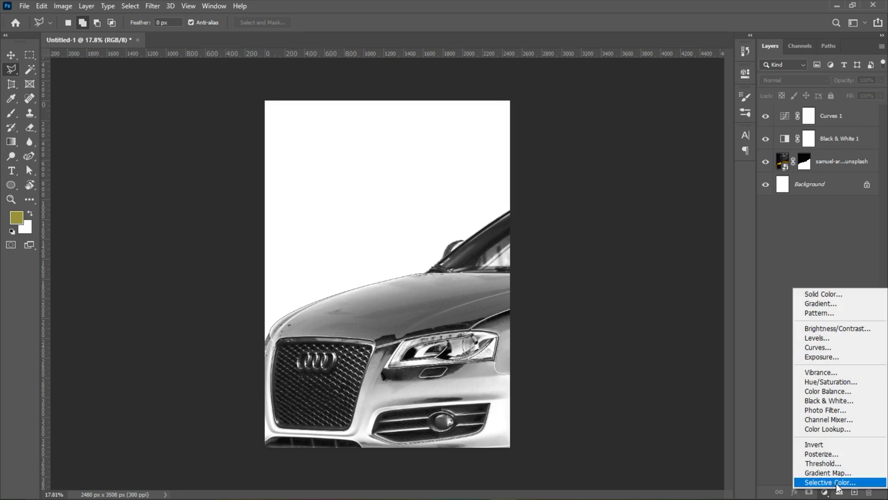
pyautogui.click(823, 472)
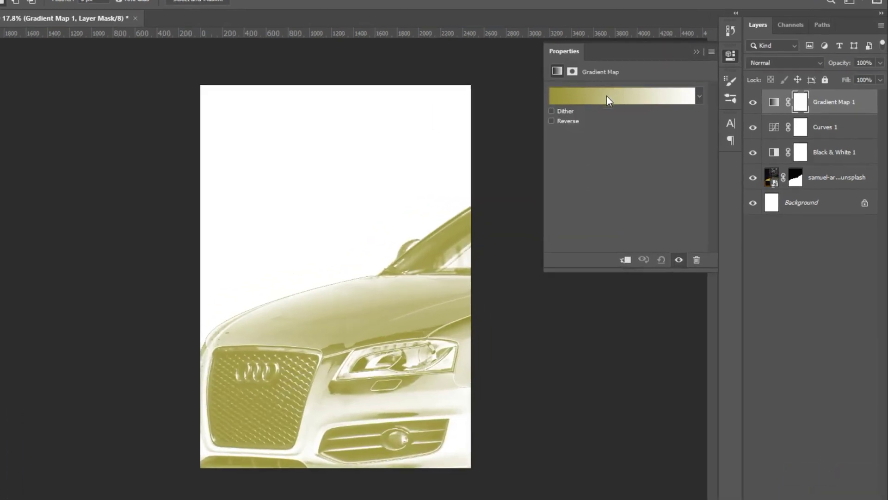
# In the gradient map's gradient, remove the end opacity stop and set the first colour stop to cb0e0e
pyautogui.click(644, 108)
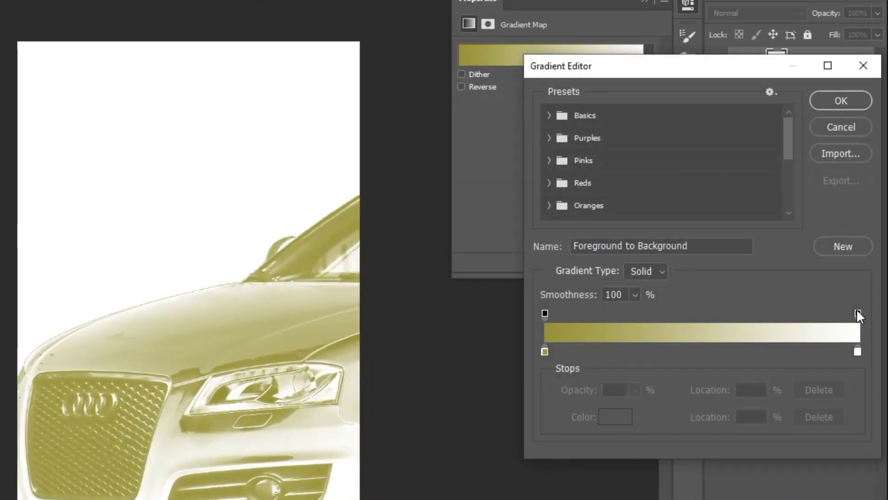
pyautogui.moveTo(857, 312); pyautogui.dragTo(798, 303)
pyautogui.click(544, 352)
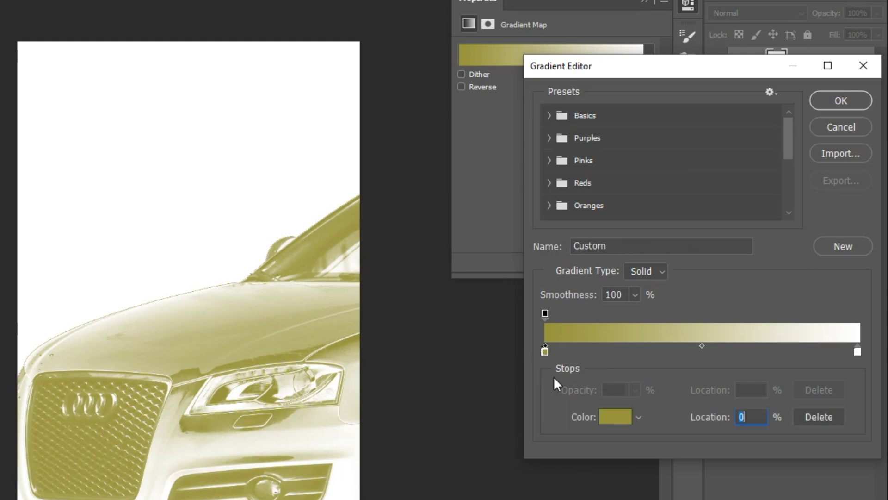
pyautogui.click(554, 402)
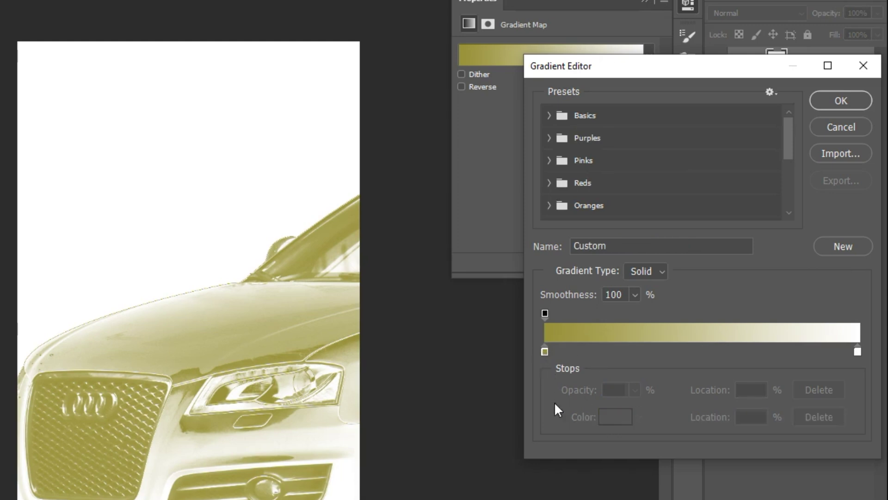
pyautogui.click(544, 350)
pyautogui.click(606, 412)
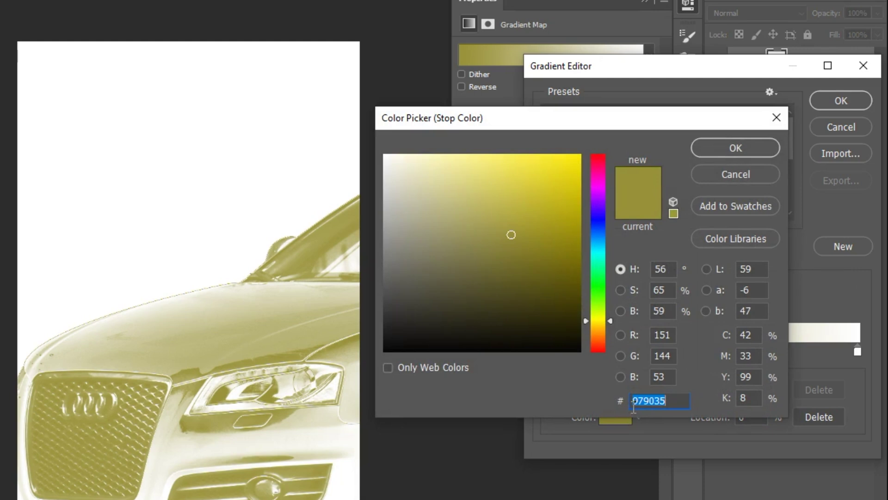
pyautogui.write('c')
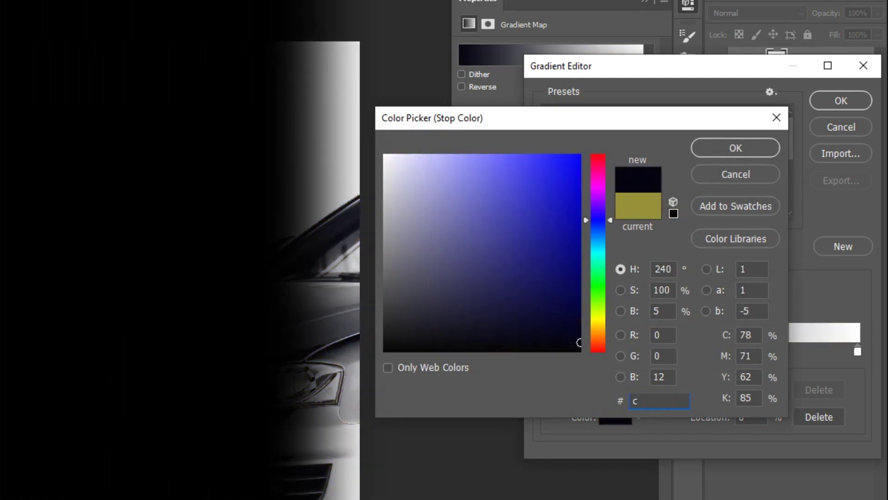
pyautogui.write('b0e0e')
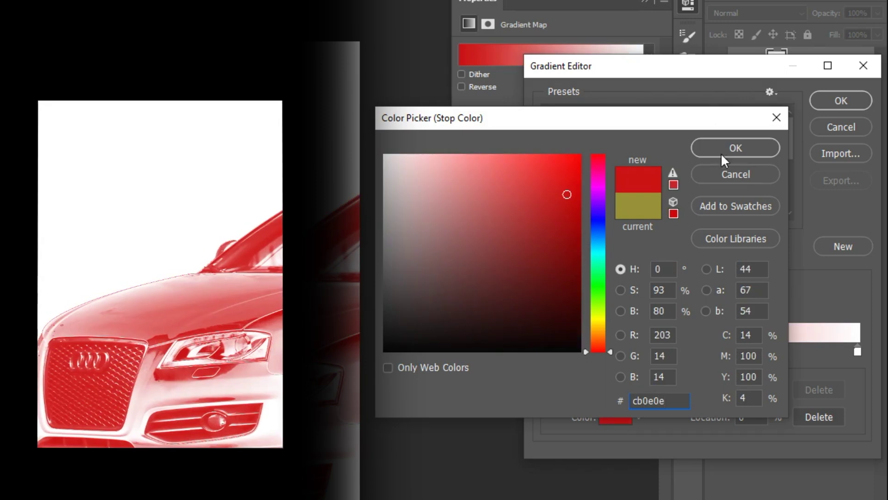
pyautogui.click(717, 145)
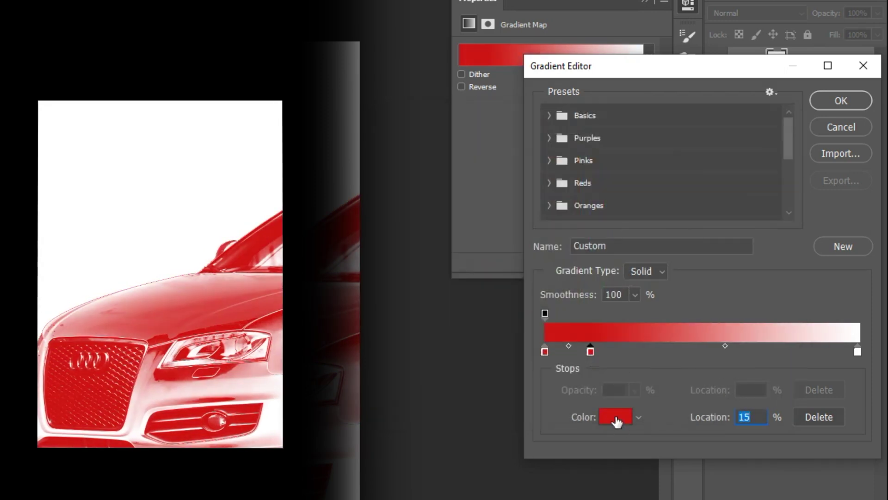
# Add a colour stop at 15% of the gradient and set it to purple 9f2d8e
pyautogui.click(615, 416)
pyautogui.write('9')
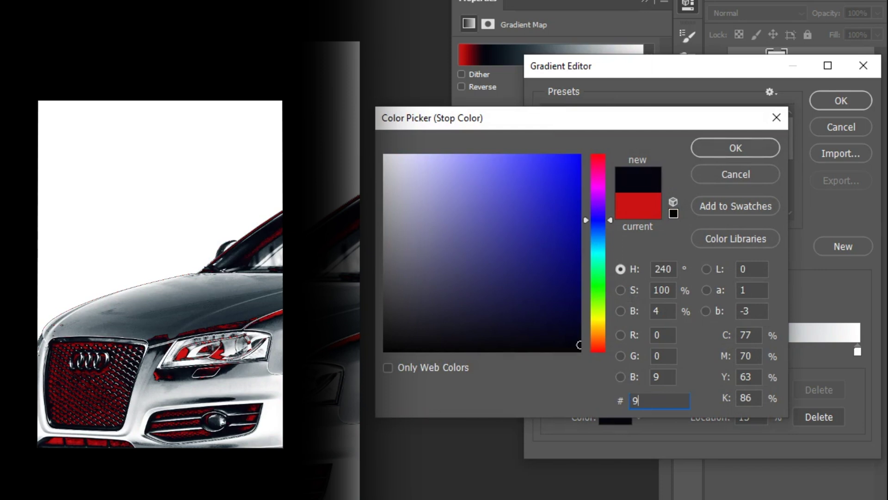
pyautogui.write('f2d8e')
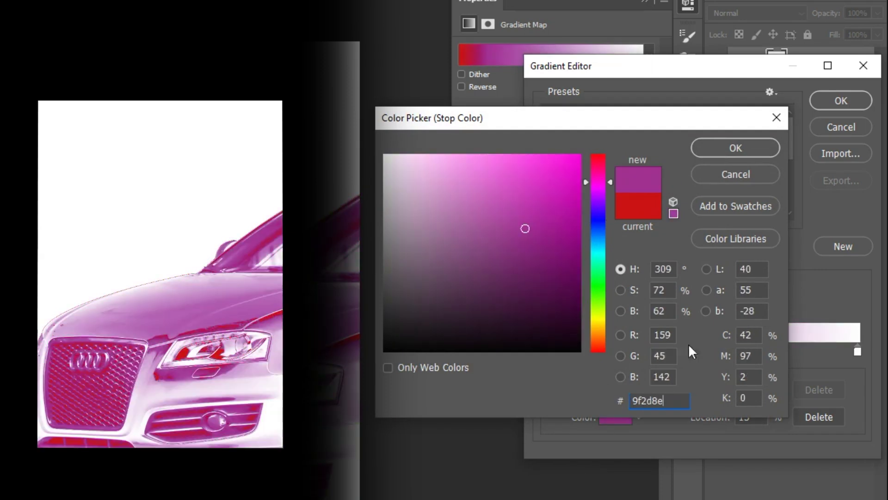
pyautogui.click(714, 148)
# Add a colour stop at 31% of the gradient and set it to olive 9f9e2d
pyautogui.click(638, 353)
pyautogui.click(618, 418)
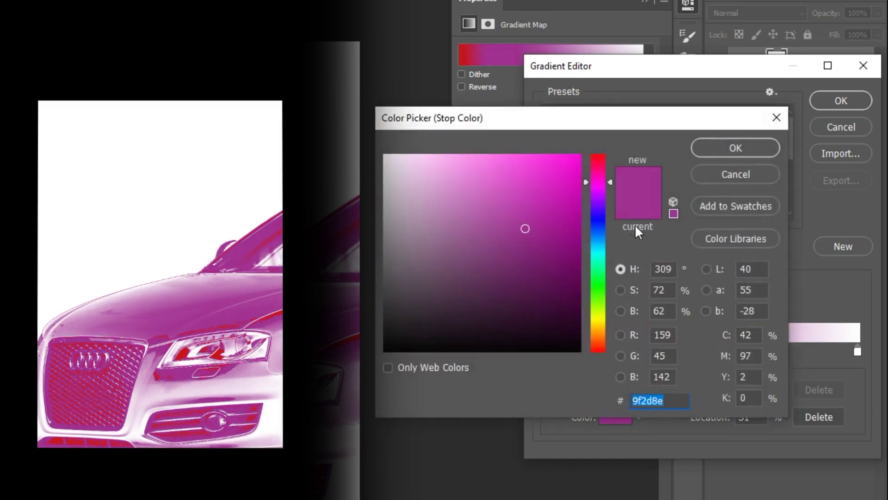
pyautogui.write('9')
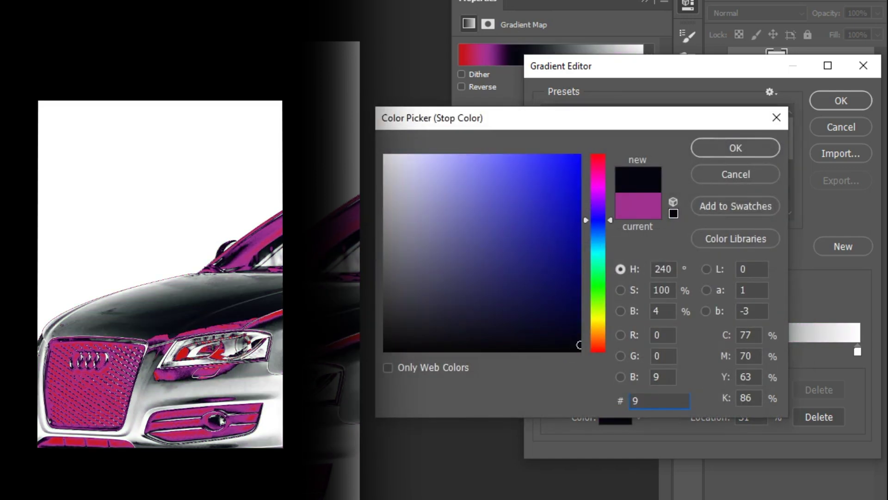
pyautogui.write('f9e')
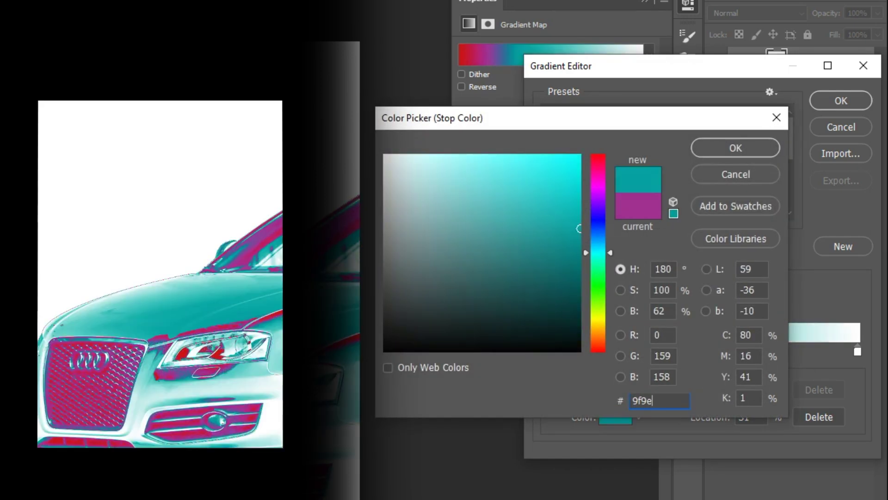
pyautogui.write('2d')
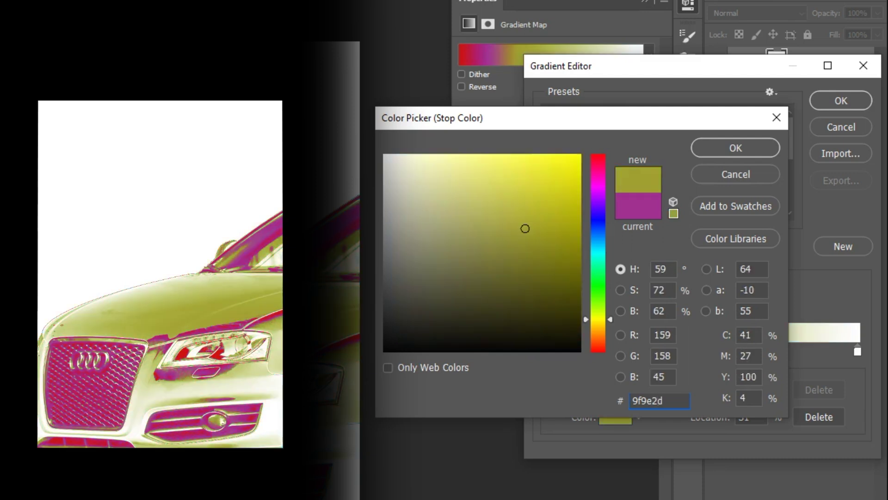
pyautogui.click(735, 151)
# Add a colour stop at 50% of the gradient and set it to green 2d9f85
pyautogui.click(611, 415)
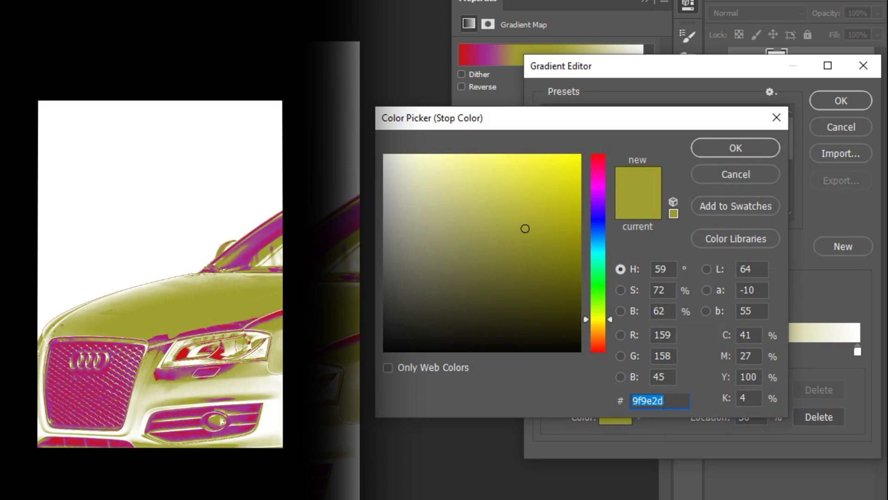
pyautogui.write('2d')
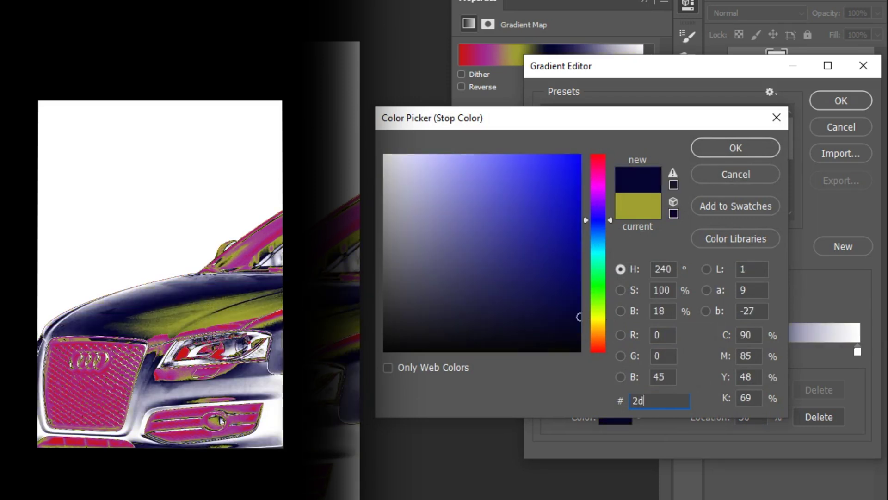
pyautogui.write('9f85')
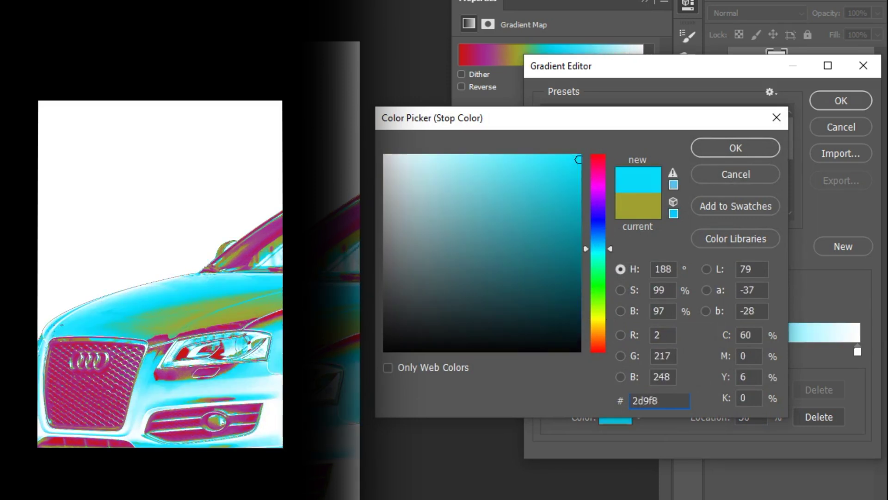
pyautogui.click(709, 156)
# Add a colour stop at 65% of the gradient and set it to teal 2d939f
pyautogui.moveTo(699, 355); pyautogui.dragTo(751, 357)
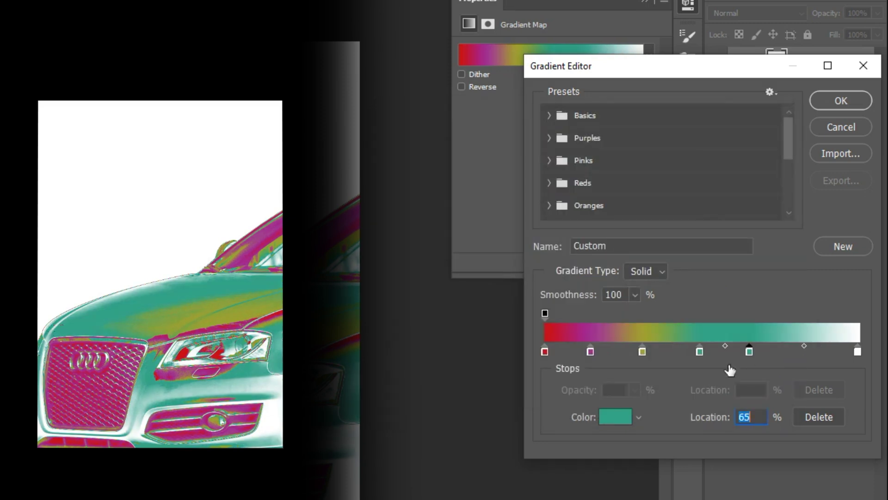
pyautogui.click(612, 414)
pyautogui.write('2')
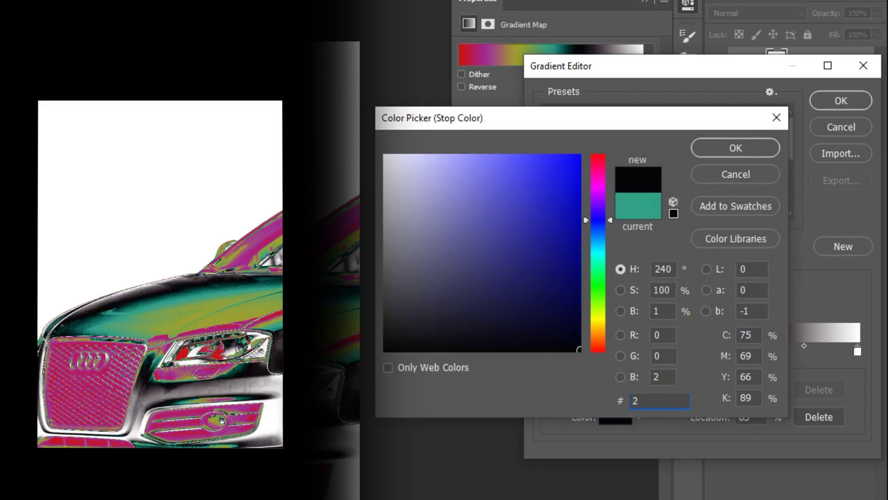
pyautogui.write('d939f')
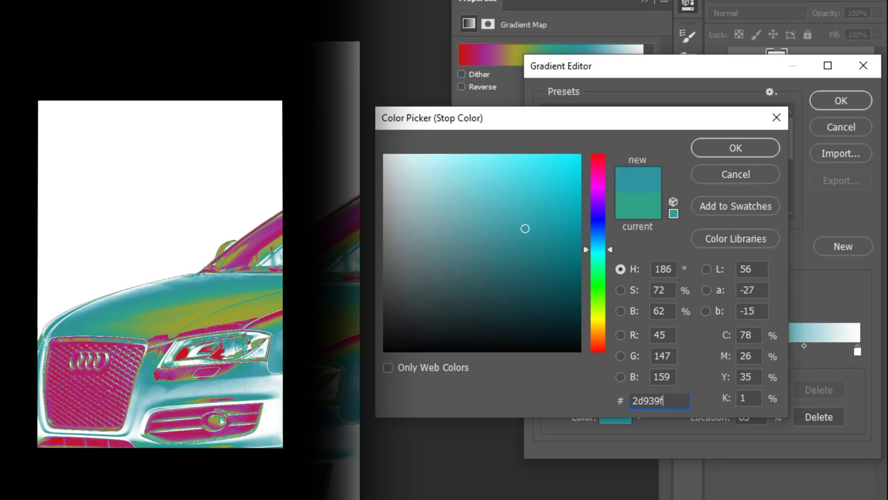
pyautogui.press('Return')
# Add a colour stop at 77% of the gradient and set it to orange ff9c00
pyautogui.moveTo(749, 352); pyautogui.dragTo(786, 353)
pyautogui.click(614, 416)
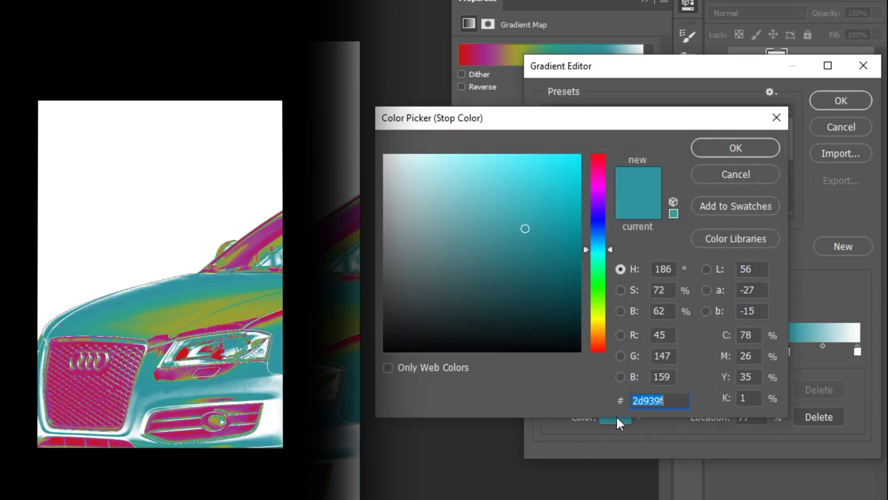
pyautogui.write('ff9c00')
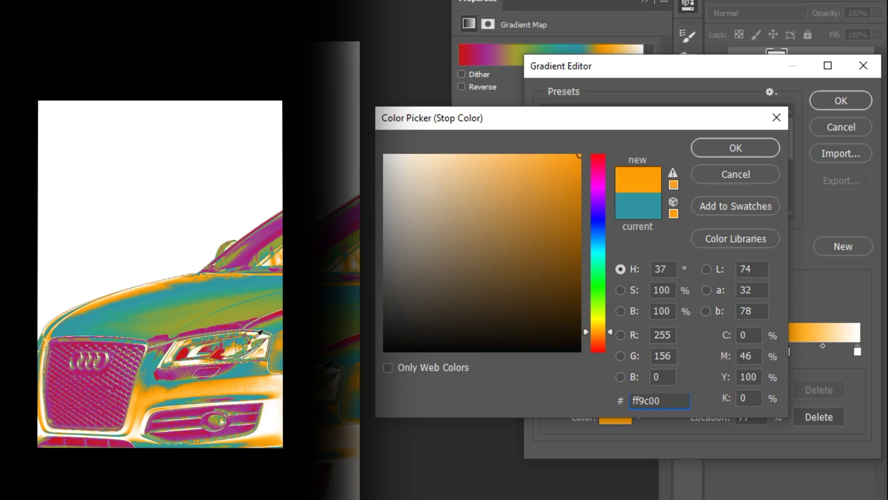
pyautogui.press('Return')
# Change the gradient's last colour stop at 100% to black 000000
pyautogui.click(858, 352)
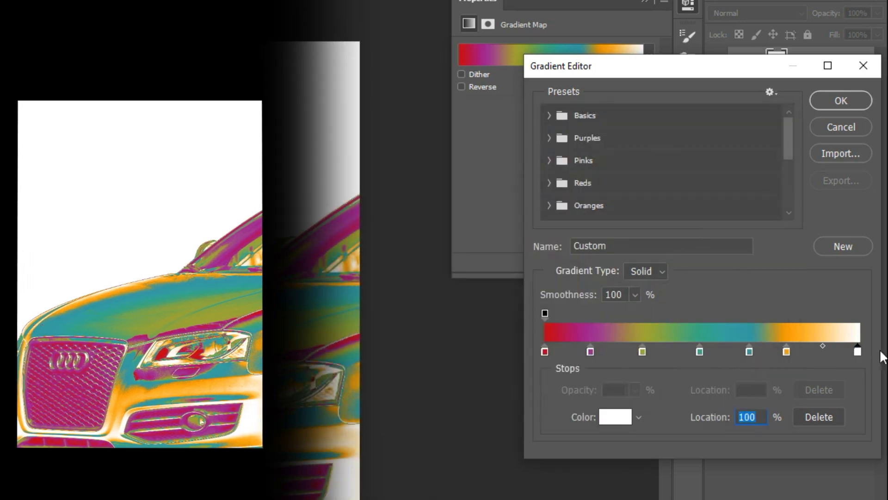
pyautogui.press('Delete')
pyautogui.click(859, 352)
pyautogui.click(618, 416)
pyautogui.write('000000')
pyautogui.press('Return')
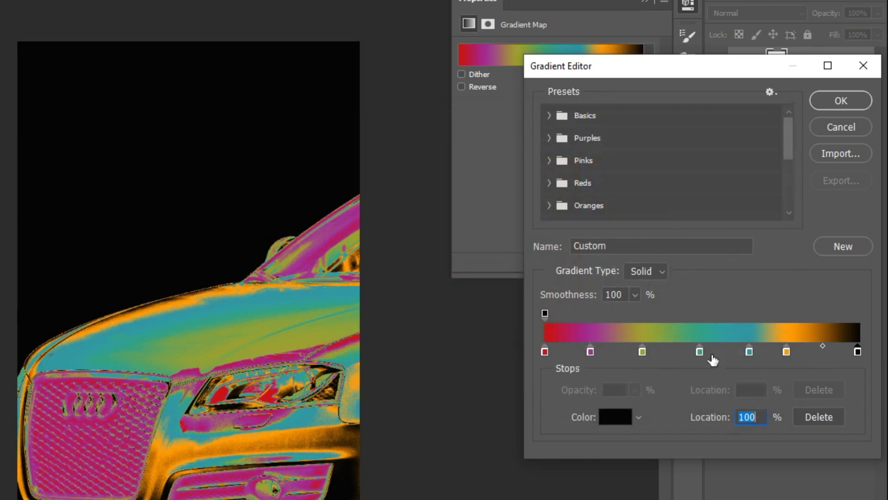
# Shift the purple, olive, green, teal and orange stops towards the black end of the gradient and apply it
pyautogui.moveTo(787, 352); pyautogui.dragTo(827, 353)
pyautogui.moveTo(750, 353); pyautogui.dragTo(766, 353)
pyautogui.moveTo(701, 352); pyautogui.dragTo(706, 353)
pyautogui.moveTo(643, 352); pyautogui.dragTo(645, 353)
pyautogui.moveTo(589, 353); pyautogui.dragTo(596, 353)
pyautogui.moveTo(645, 353); pyautogui.dragTo(653, 352)
pyautogui.moveTo(766, 353); pyautogui.dragTo(775, 352)
pyautogui.moveTo(704, 352); pyautogui.dragTo(716, 353)
pyautogui.moveTo(653, 352); pyautogui.dragTo(658, 353)
pyautogui.moveTo(596, 353); pyautogui.dragTo(604, 352)
pyautogui.moveTo(657, 351); pyautogui.dragTo(660, 352)
pyautogui.click(776, 351)
pyautogui.press('Return')
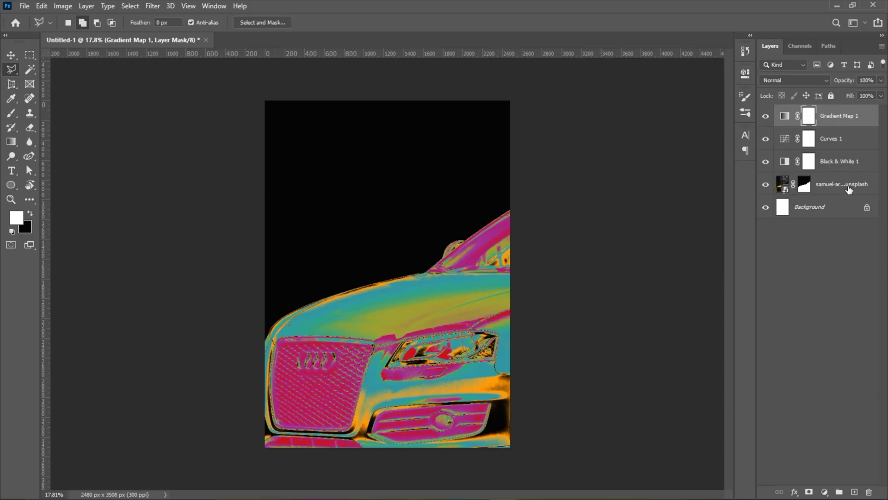
# Enlarge the masked car photo a little more and move it up so it bleeds off both page sides
pyautogui.click(848, 189)
pyautogui.hotkey('ctrl', 't')
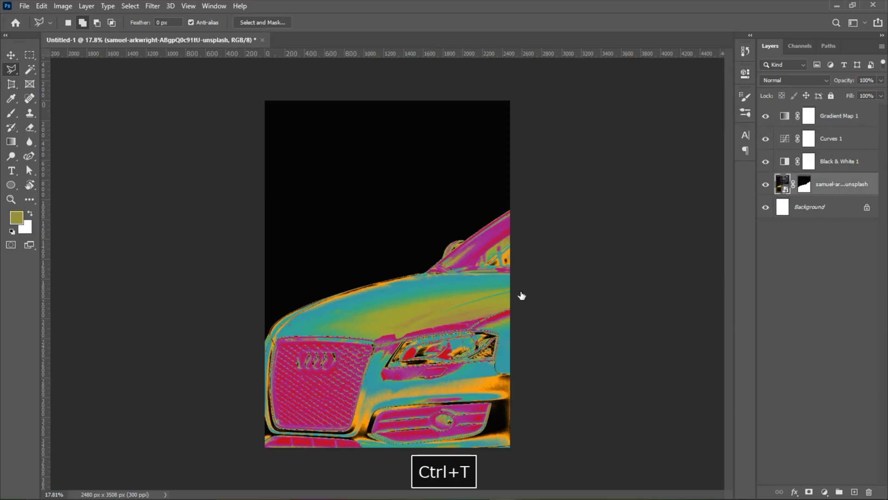
pyautogui.moveTo(213, 309); pyautogui.dragTo(160, 313)
pyautogui.moveTo(283, 324); pyautogui.dragTo(303, 304)
pyautogui.press('Return')
pyautogui.press('l')
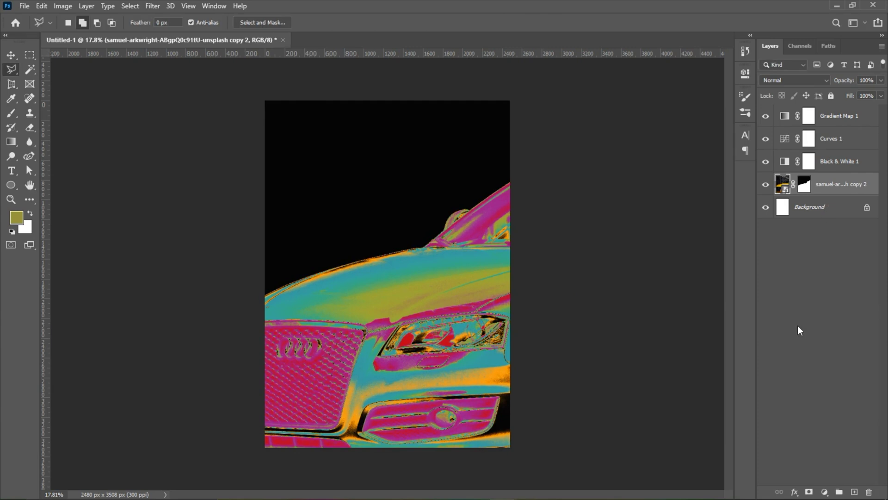
# Duplicate the masked car layer and convert the lower copy to a smart object
pyautogui.hotkey('ctrl', 'j')
pyautogui.rightClick(842, 211)
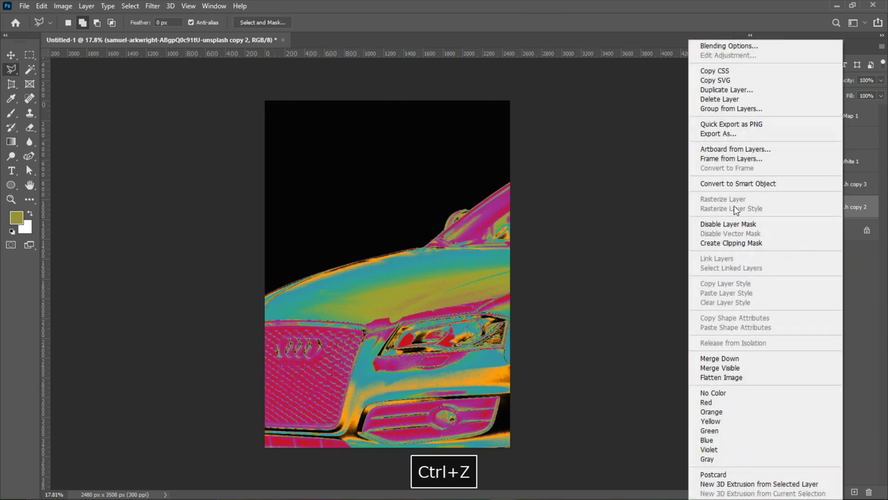
pyautogui.click(769, 198)
# Rasterize the lower car copy
pyautogui.rightClick(826, 208)
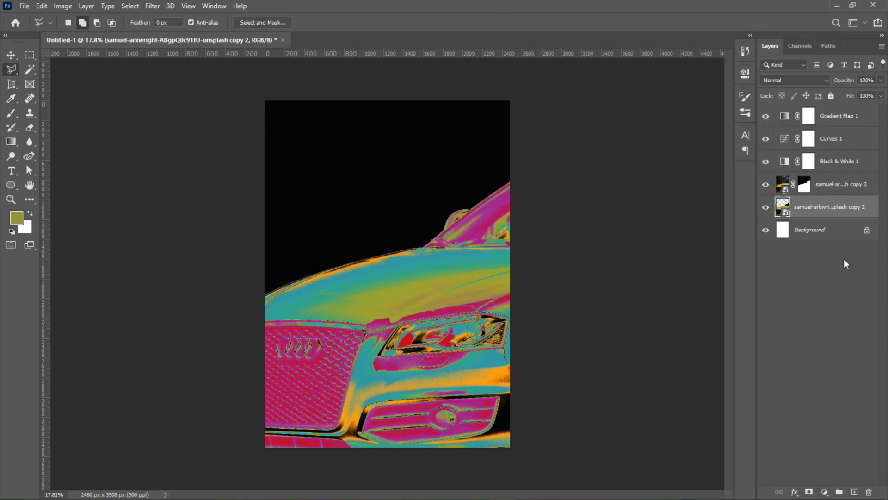
pyautogui.click(834, 257)
pyautogui.click(836, 190)
pyautogui.rightClick(842, 211)
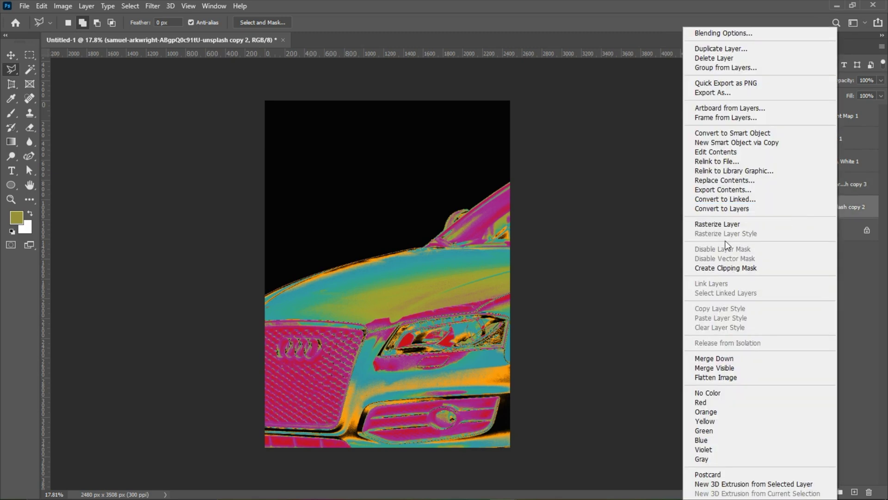
pyautogui.click(734, 224)
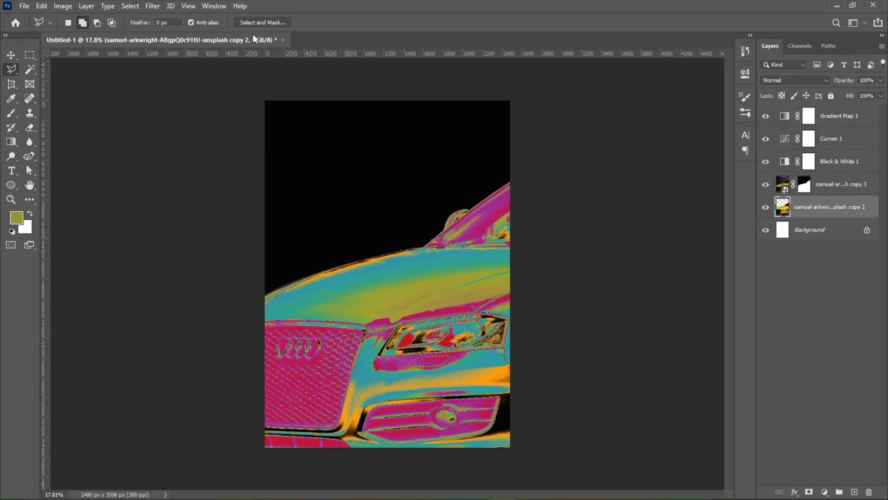
# Apply a Gaussian Blur with a radius of 907.9 pixels to the rasterized lower car copy
pyautogui.click(158, 5)
pyautogui.moveTo(172, 138)
pyautogui.click(319, 172)
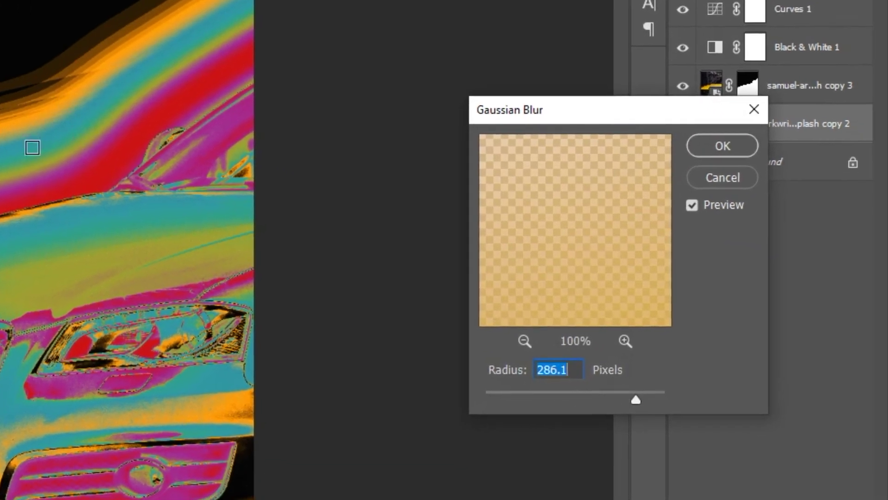
pyautogui.moveTo(636, 399); pyautogui.dragTo(666, 400)
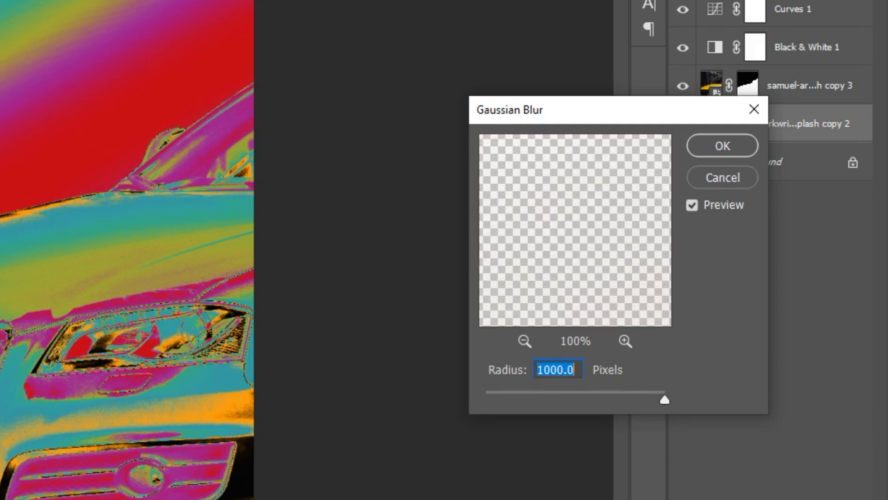
pyautogui.moveTo(577, 390); pyautogui.dragTo(714, 386)
pyautogui.moveTo(664, 400); pyautogui.dragTo(661, 401)
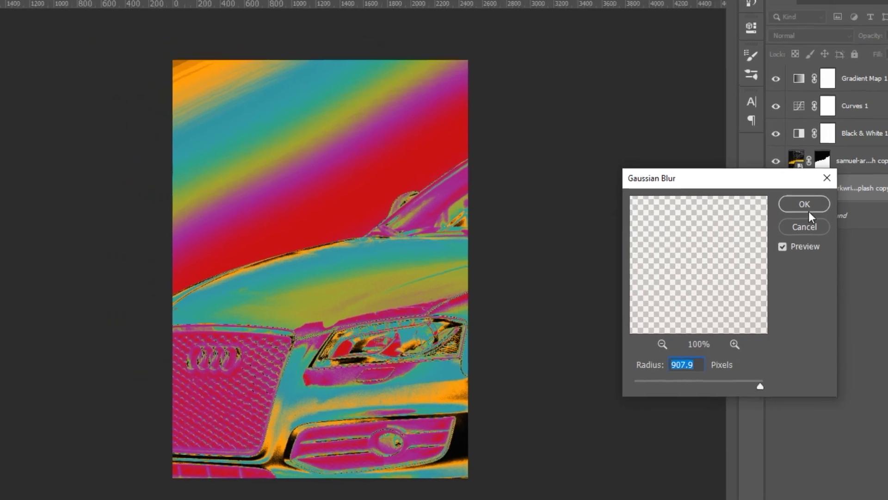
pyautogui.click(750, 152)
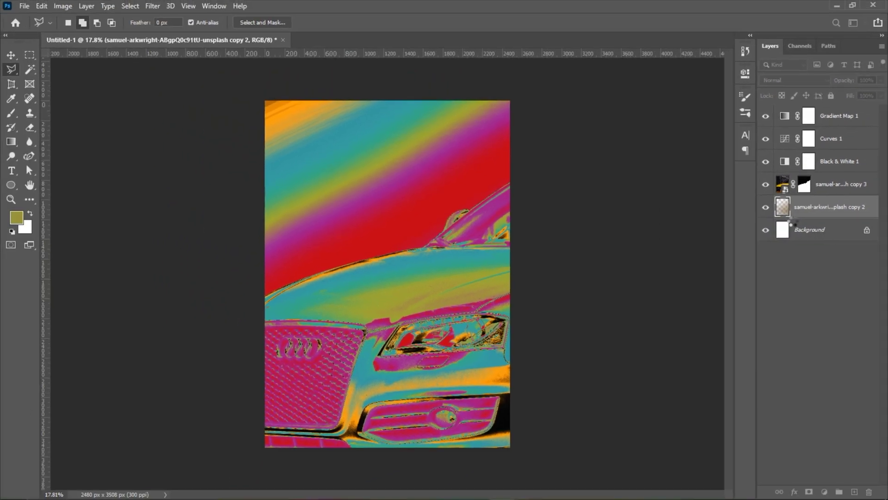
# Invert the colours of the blurred car layer behind the masked car
pyautogui.click(793, 225)
pyautogui.click(782, 209)
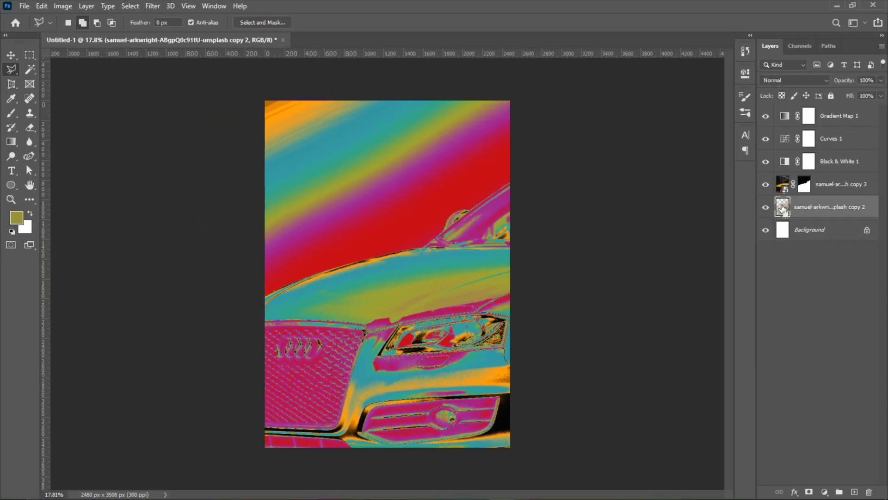
pyautogui.hotkey('ctrl', 'i')
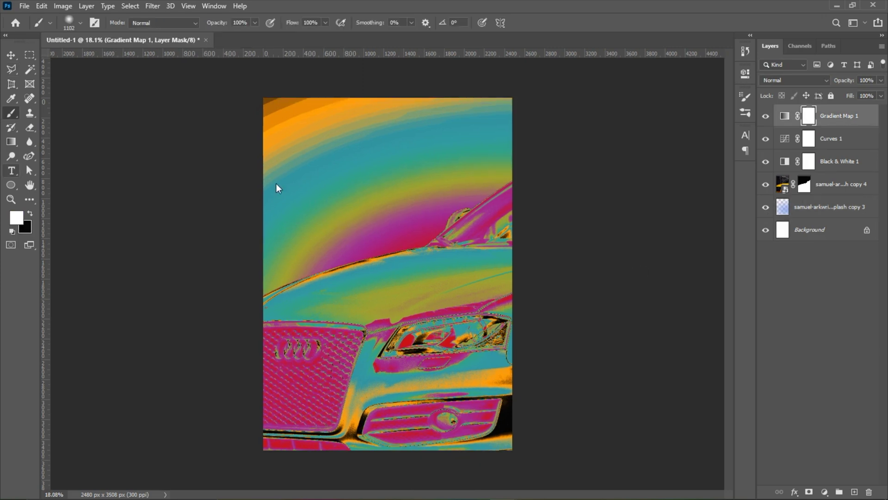
# Add a horizontal text layer reading "RO" in the upper background above the car and set its size to 89 pt
pyautogui.press('t')
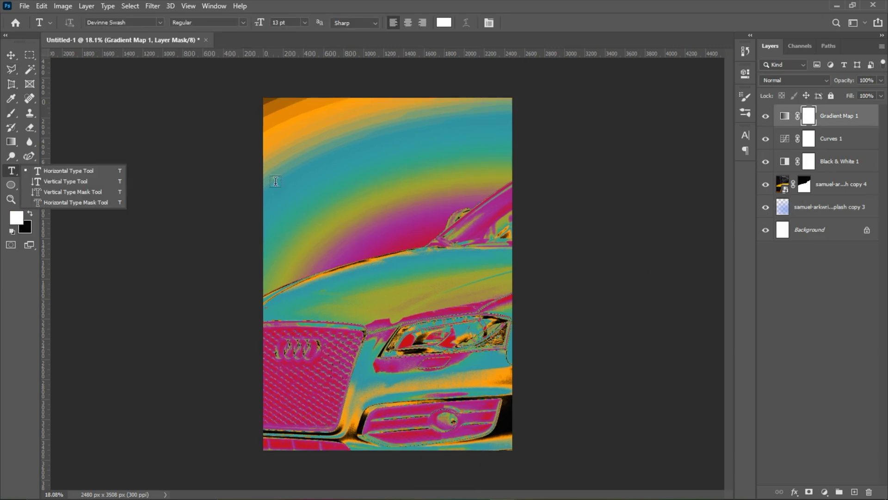
pyautogui.click(71, 174)
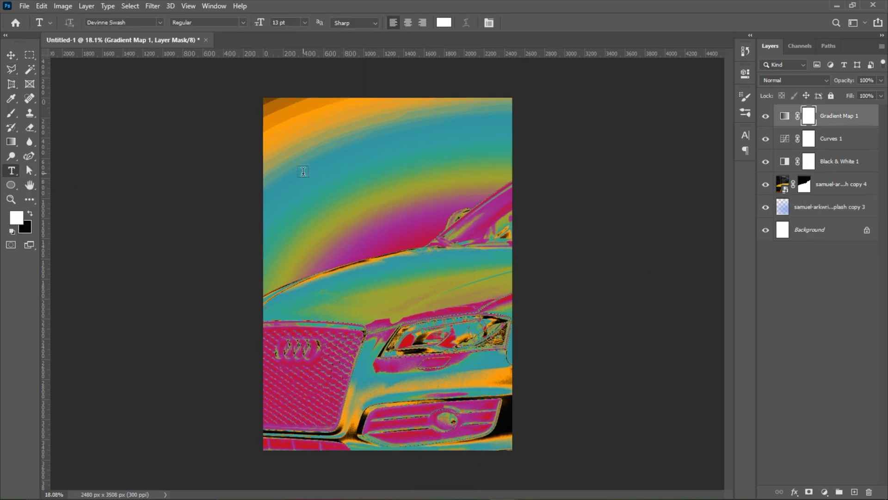
pyautogui.click(303, 171)
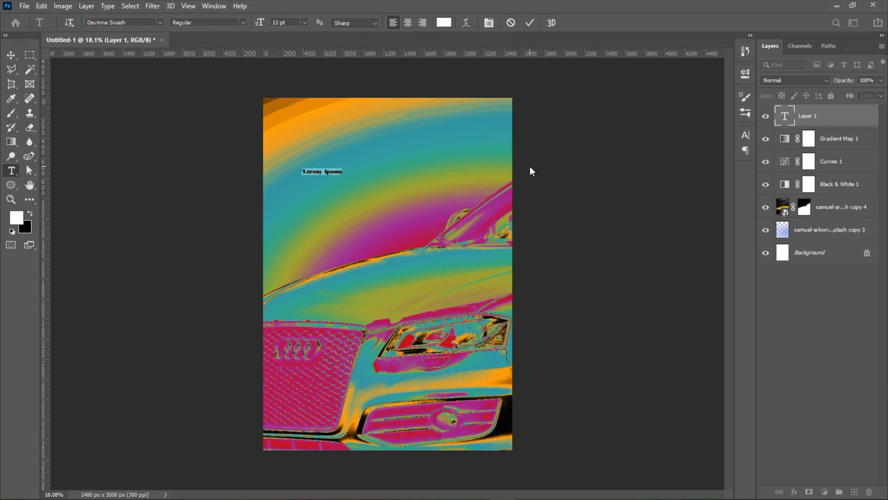
pyautogui.press('BackSpace')
pyautogui.hotkey('ctrl', 'a')
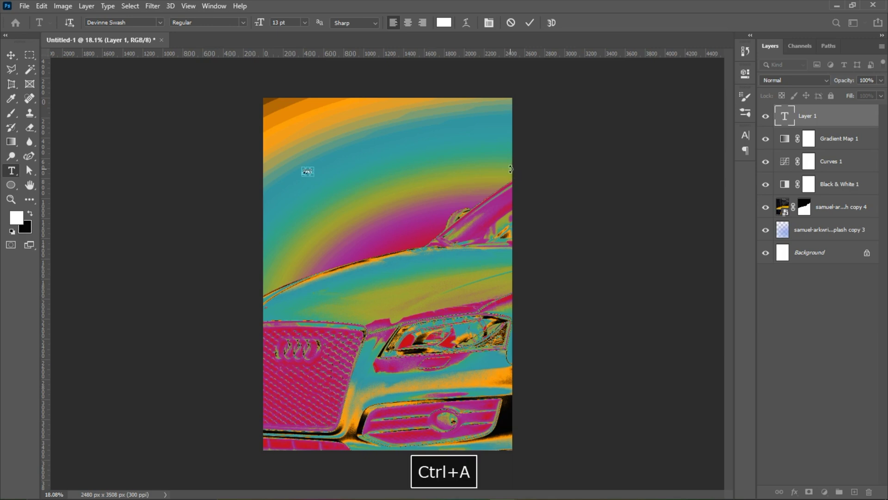
pyautogui.click(745, 135)
pyautogui.moveTo(621, 169); pyautogui.dragTo(655, 169)
# Change the font of the "RO" text to Gilroy ExtraBold
pyautogui.click(660, 151)
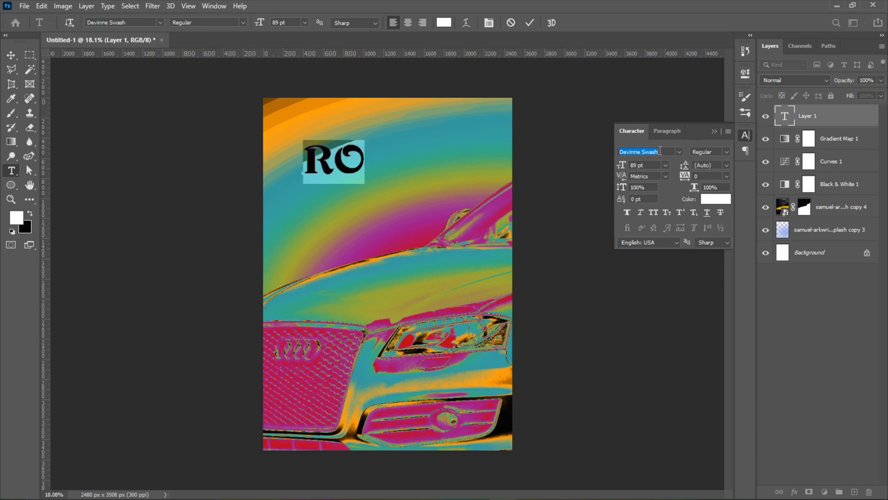
pyautogui.click(678, 151)
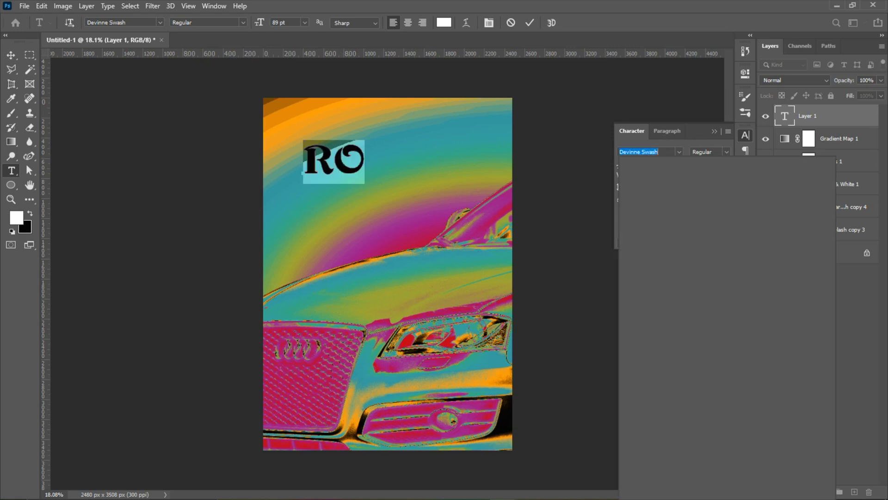
pyautogui.write('Gilroy')
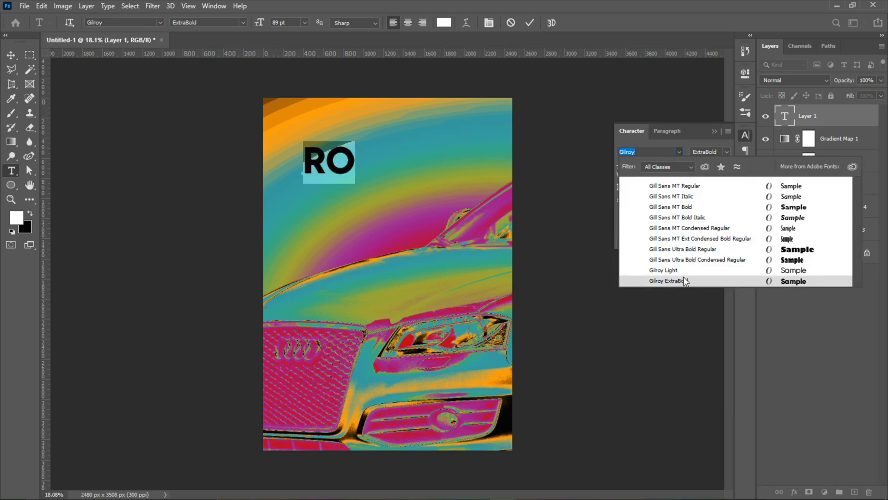
pyautogui.click(685, 282)
# Replace the text with the black lowercase lettering "bro."
pyautogui.doubleClick(342, 146)
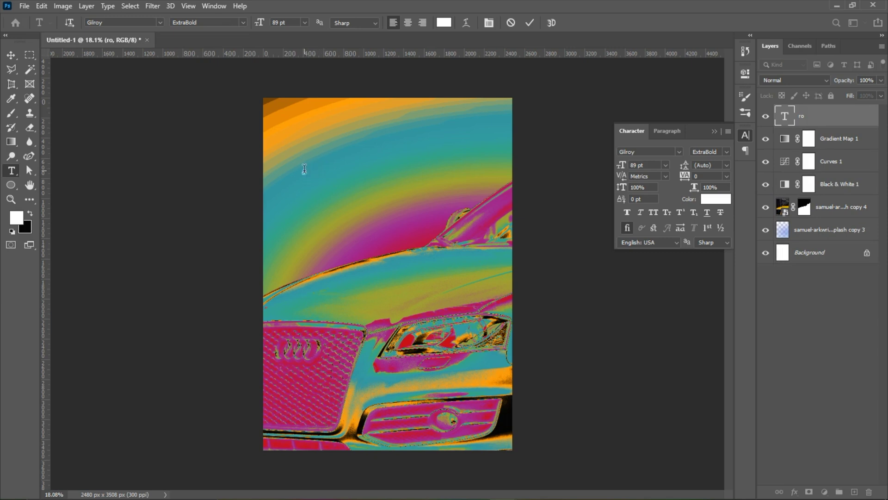
pyautogui.hotkey('ctrl', 'v')
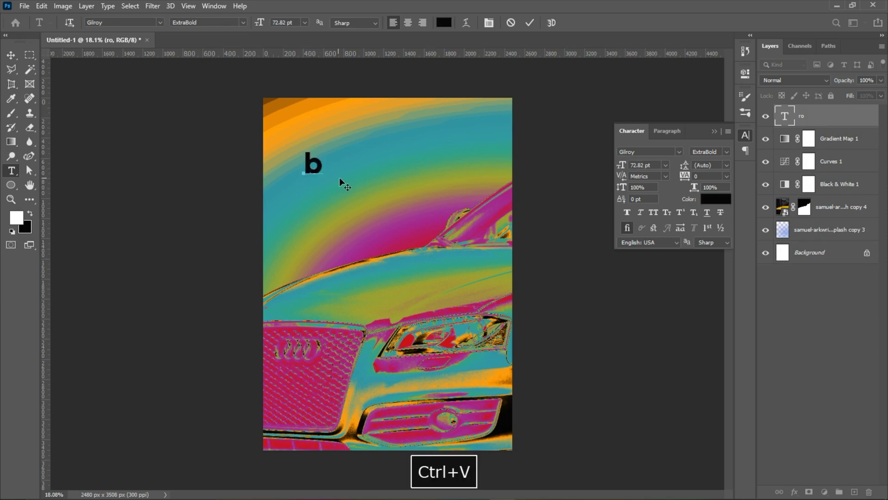
pyautogui.write('ro.')
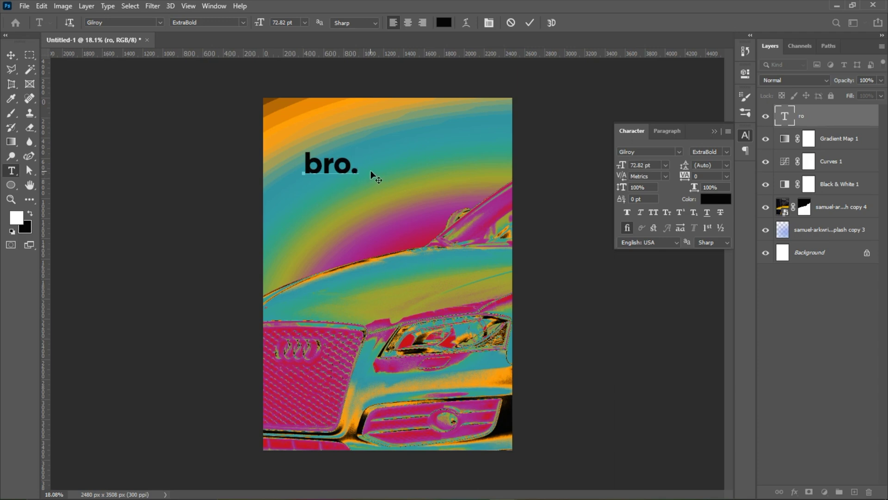
# Enlarge the whole "bro." text to 175 pt and move it to the page's left edge
pyautogui.hotkey('ctrl', 'a')
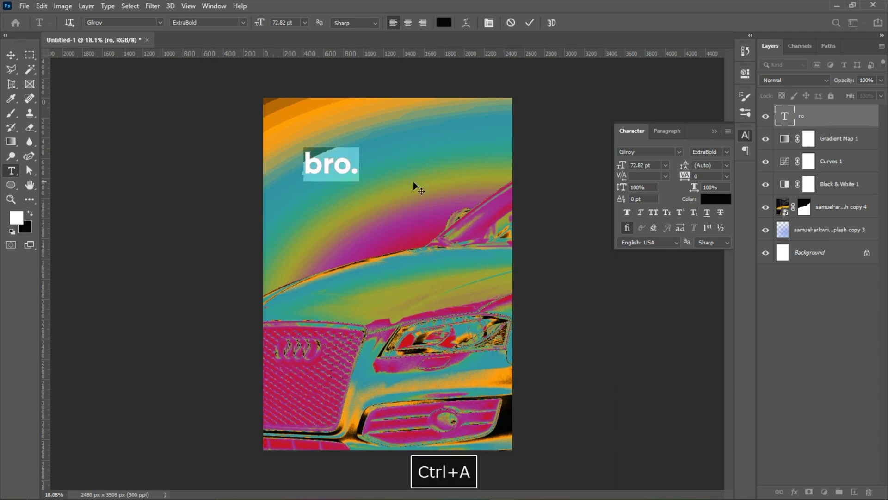
pyautogui.moveTo(622, 166); pyautogui.dragTo(681, 161)
pyautogui.moveTo(385, 215); pyautogui.dragTo(340, 234)
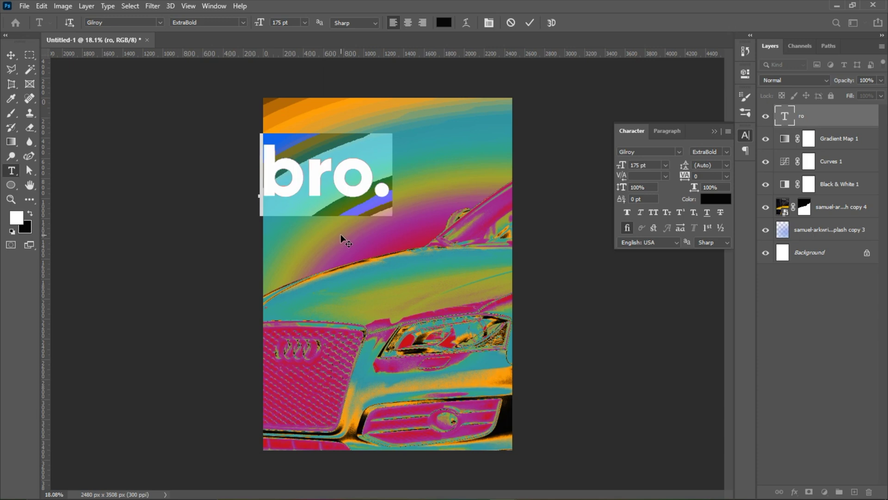
pyautogui.click(810, 128)
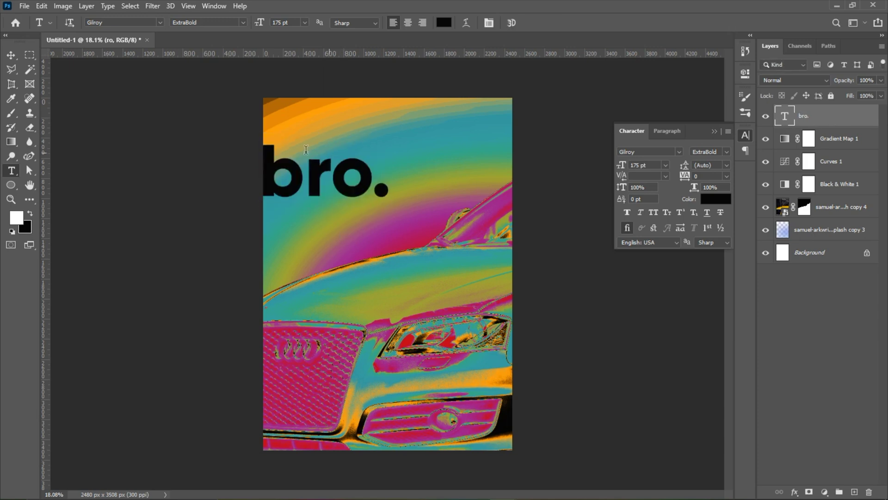
# Nudge the "bro." text so the stem of the b sits flush with the page's left edge
pyautogui.scroll(4, 298, 139)
pyautogui.moveTo(297, 95); pyautogui.dragTo(310, 187)
pyautogui.scroll(7, 257, 233)
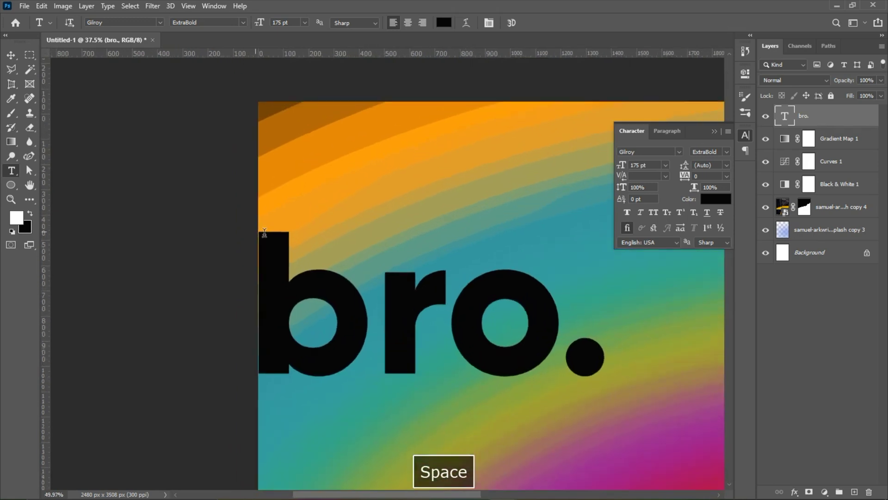
pyautogui.hotkey('ctrl', 't')
pyautogui.moveTo(265, 261); pyautogui.dragTo(264, 260)
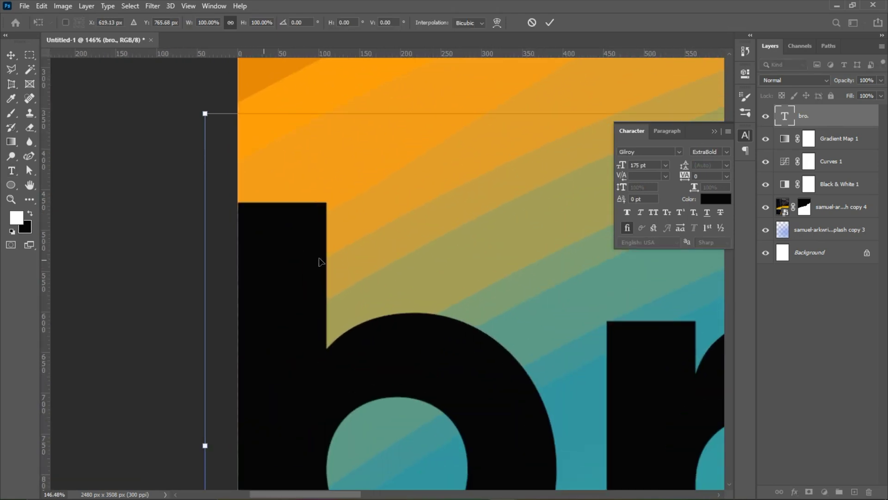
pyautogui.press('Return')
# Move the "bro." text straight down to a Y position of about 1087.5 px, just above the car's bonnet
pyautogui.scroll(-10, 401, 239)
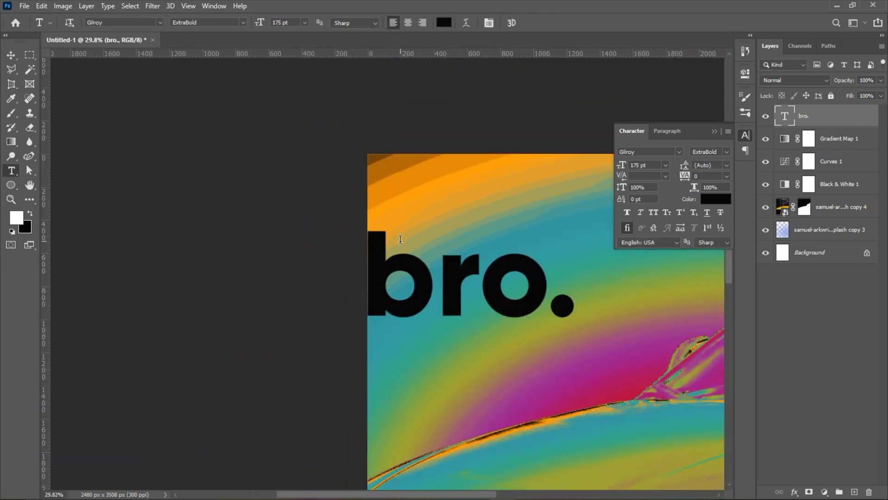
pyautogui.scroll(3, 294, 147)
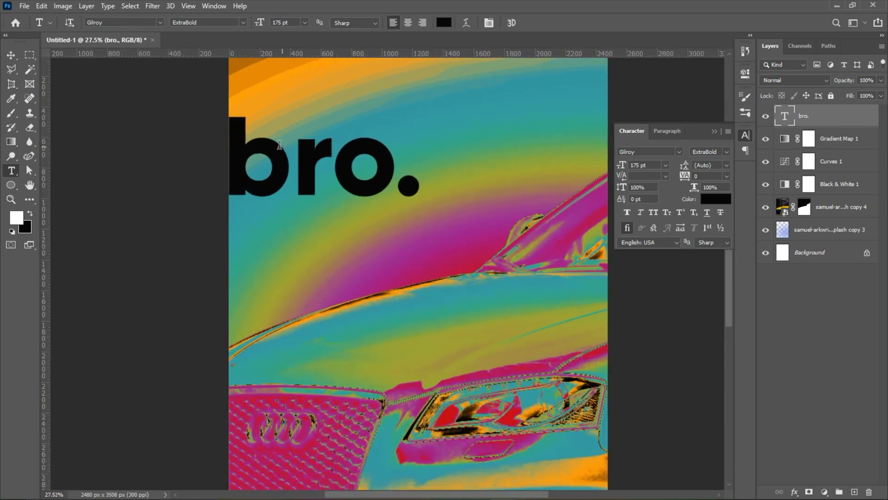
pyautogui.scroll(-3, 275, 156)
pyautogui.scroll(2, 465, 128)
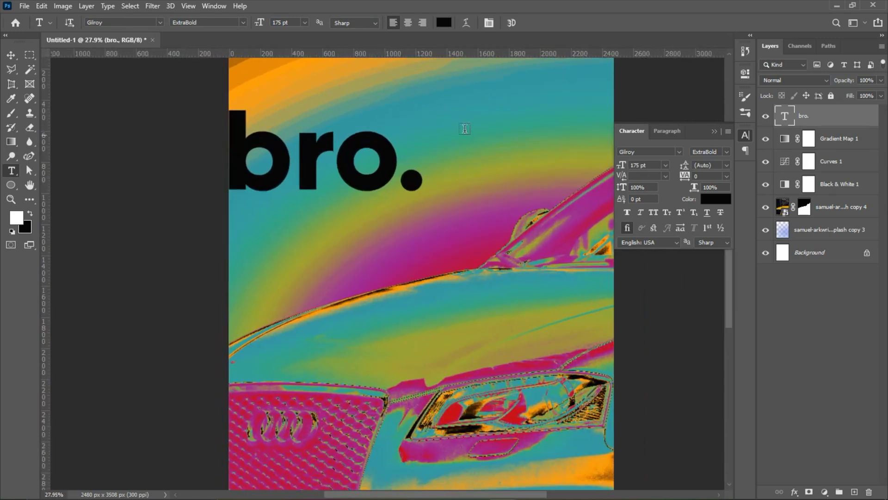
pyautogui.hotkey('ctrl', 't')
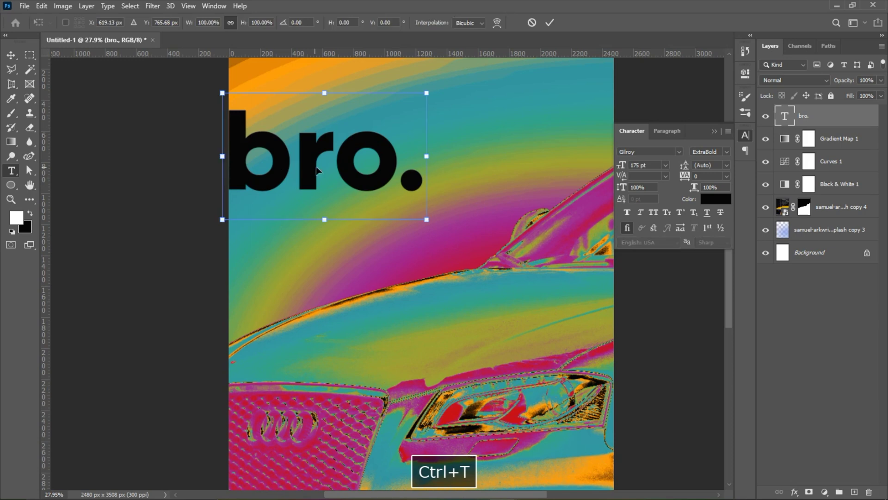
pyautogui.moveTo(311, 185); pyautogui.dragTo(313, 218)
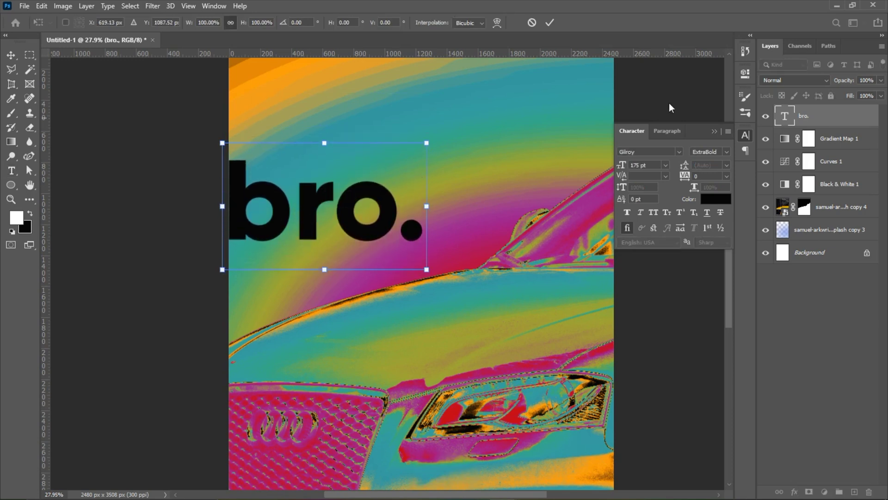
pyautogui.press('Return')
# Convert the "bro." text layer to a shape
pyautogui.scroll(-2, 325, 207)
pyautogui.press('space')
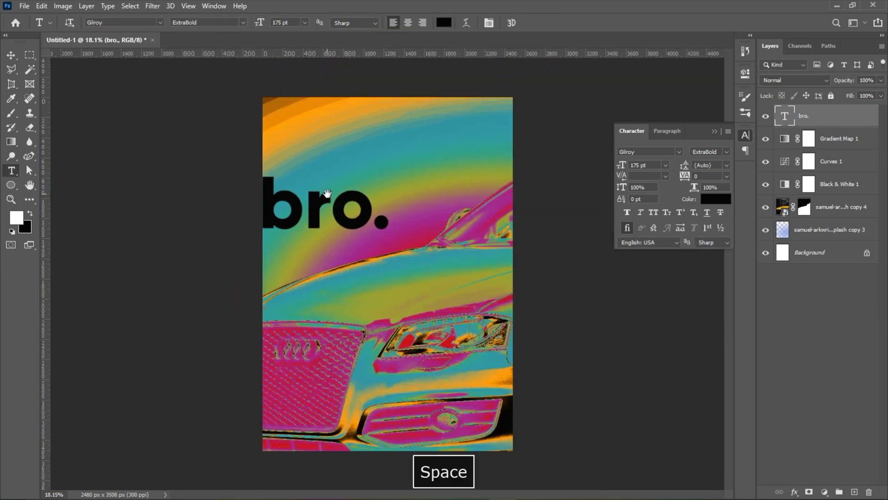
pyautogui.scroll(3, 326, 193)
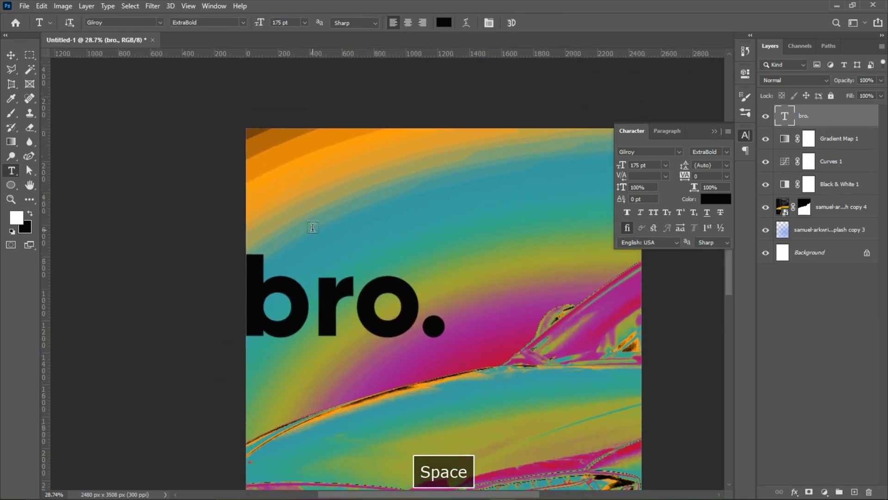
pyautogui.scroll(2, 312, 227)
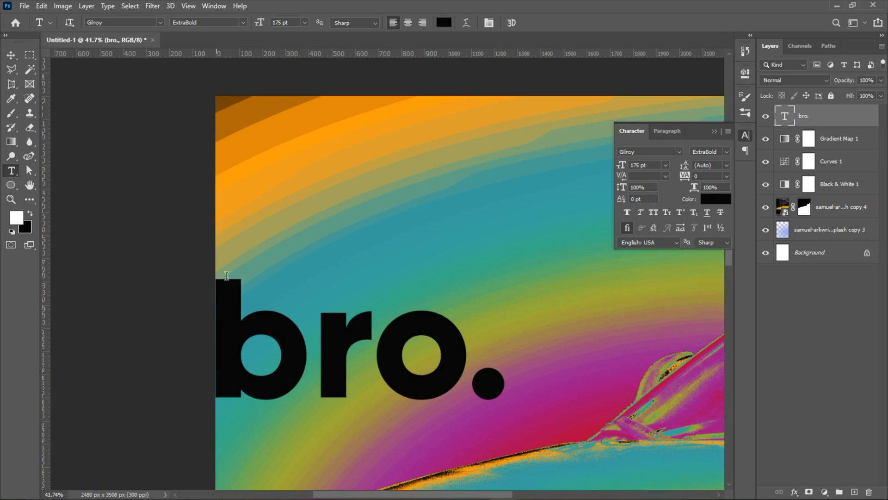
pyautogui.scroll(1, 226, 276)
pyautogui.rightClick(805, 106)
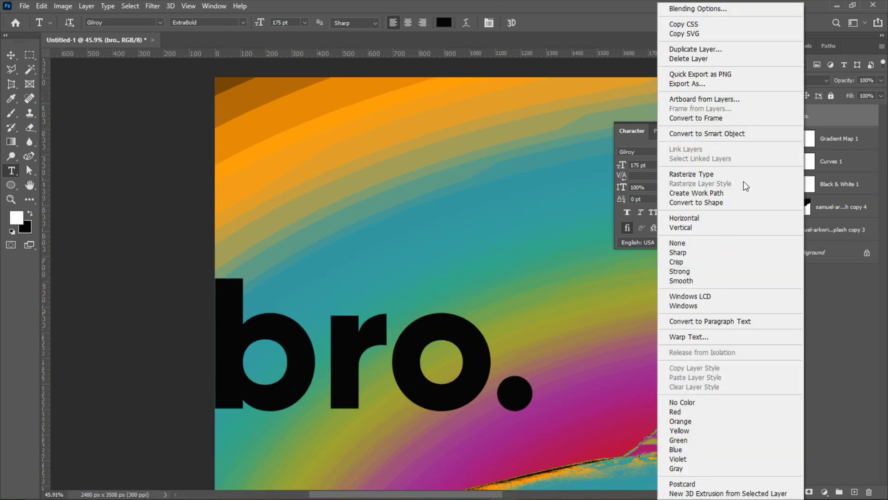
pyautogui.click(707, 201)
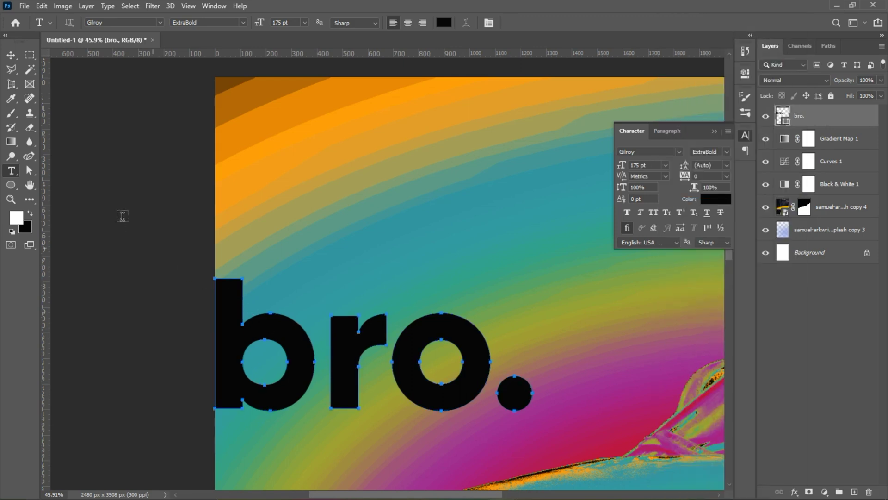
# Extend the stem of the letter b up to the page's top edge using its upper anchor points with the Direct Selection tool
pyautogui.click(29, 174)
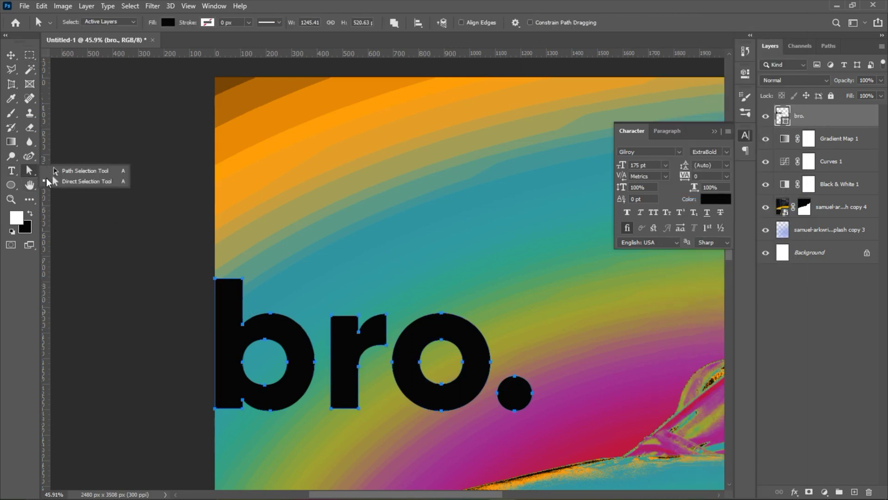
pyautogui.click(80, 181)
pyautogui.scroll(5, 239, 282)
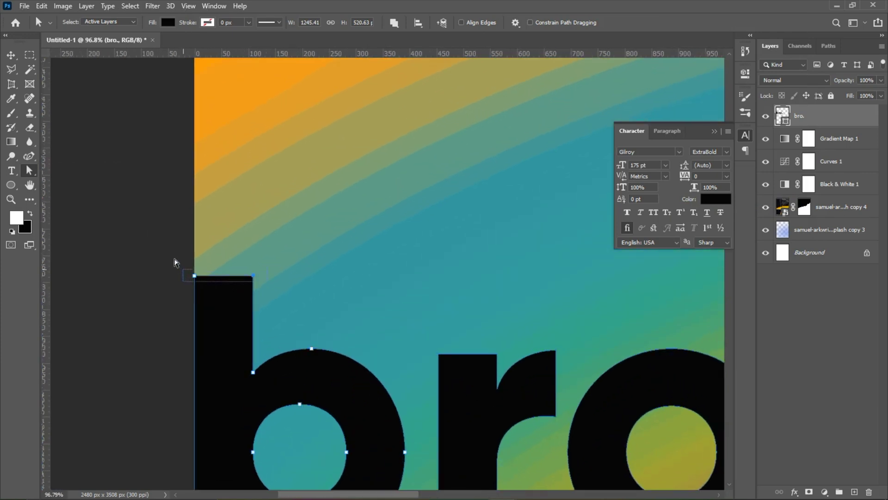
pyautogui.scroll(-3, 243, 273)
pyautogui.moveTo(241, 243); pyautogui.dragTo(252, 73)
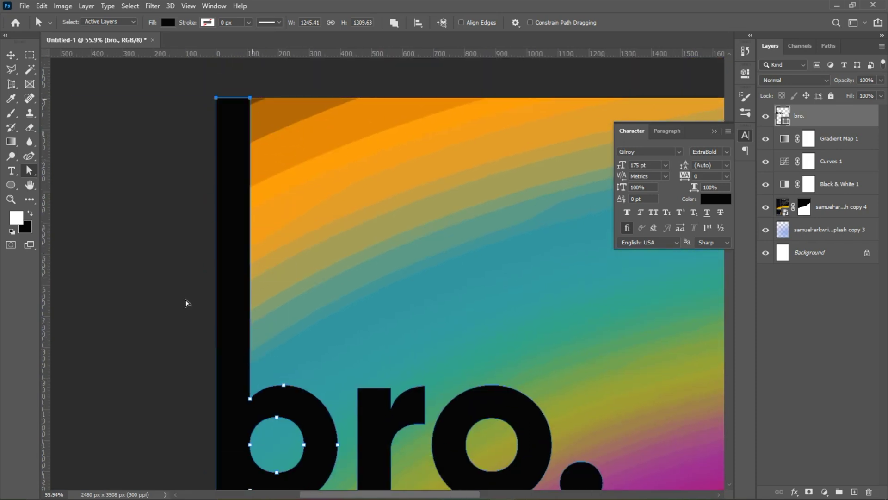
# Extend the stem of the letter r up to the page's top edge by its upper anchor points, and deselect the shape
pyautogui.moveTo(369, 308); pyautogui.dragTo(240, 206)
pyautogui.scroll(-3, 245, 302)
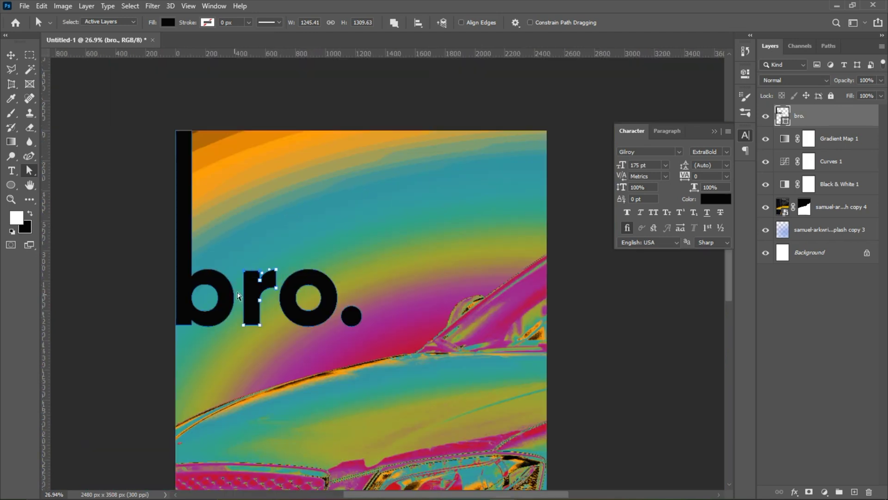
pyautogui.moveTo(247, 272); pyautogui.dragTo(249, 135)
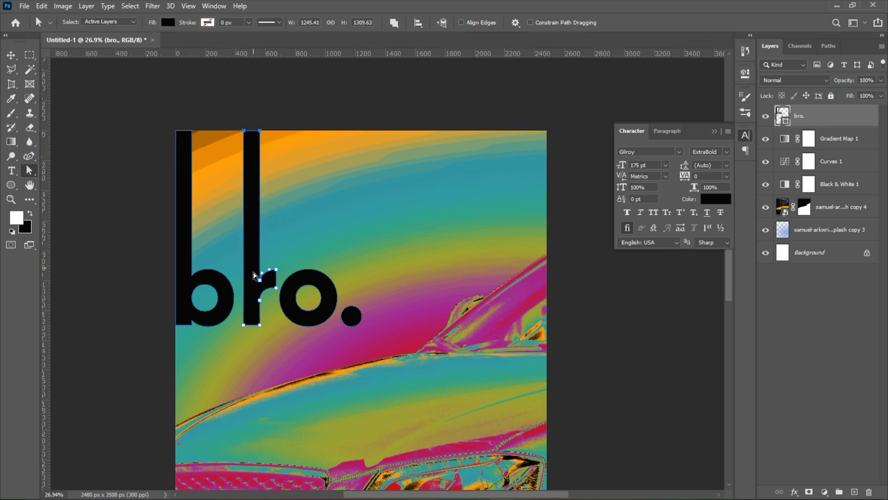
pyautogui.click(11, 55)
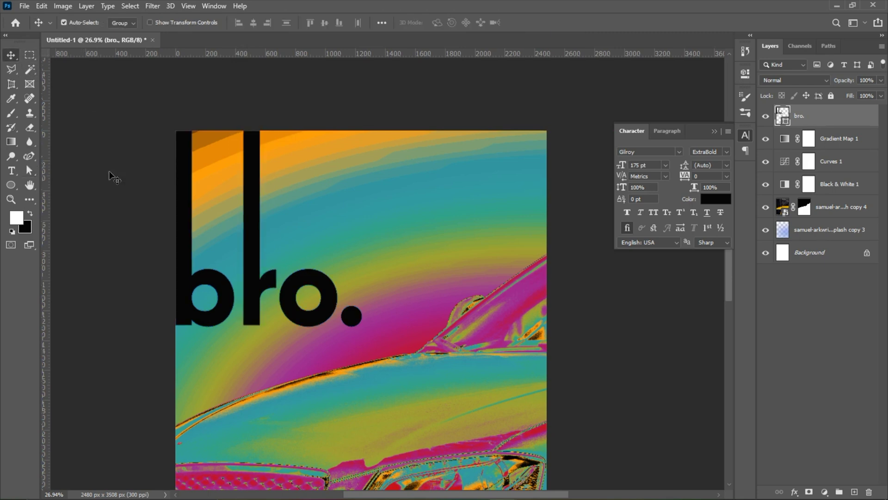
pyautogui.click(210, 228)
# Change the fill colour of the "bro." shape layer to white (ffffff)
pyautogui.scroll(-3, 278, 242)
pyautogui.press('space')
pyautogui.scroll(3, 338, 213)
pyautogui.moveTo(322, 150); pyautogui.dragTo(274, 210)
pyautogui.scroll(-3, 315, 221)
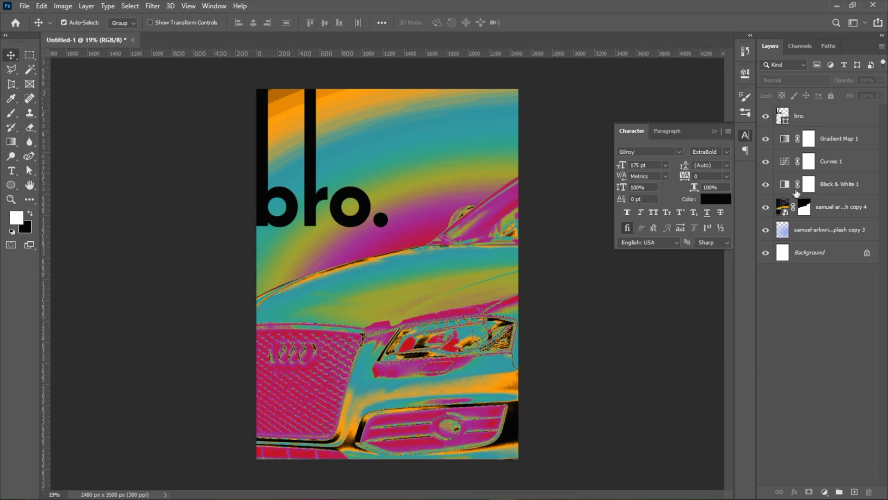
pyautogui.click(784, 119)
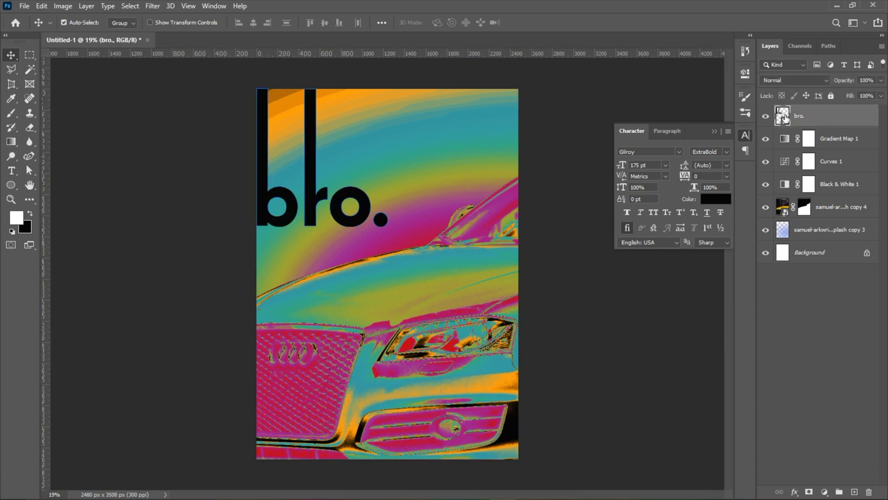
pyautogui.doubleClick(784, 119)
pyautogui.moveTo(648, 216)
pyautogui.mouseDown()
pyautogui.moveTo(652, 210)
pyautogui.moveTo(513, 178)
pyautogui.moveTo(608, 198)
pyautogui.moveTo(607, 284)
pyautogui.moveTo(464, 139)
pyautogui.mouseUp()
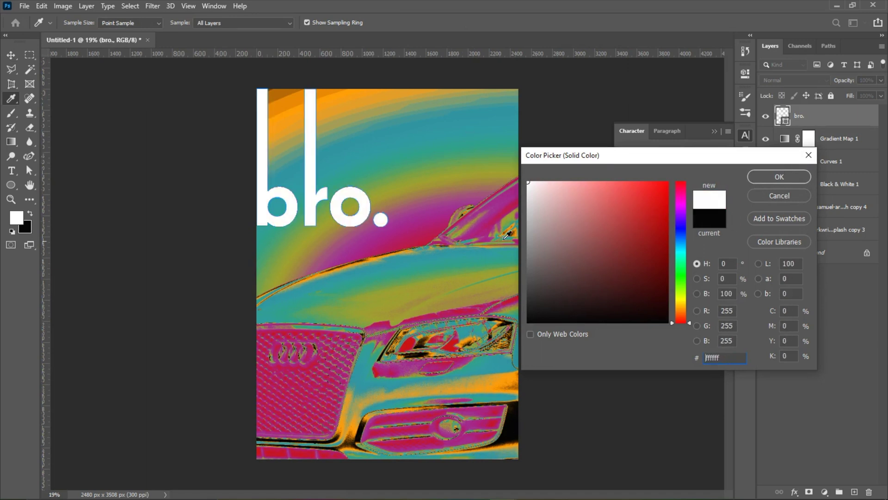
pyautogui.click(778, 177)
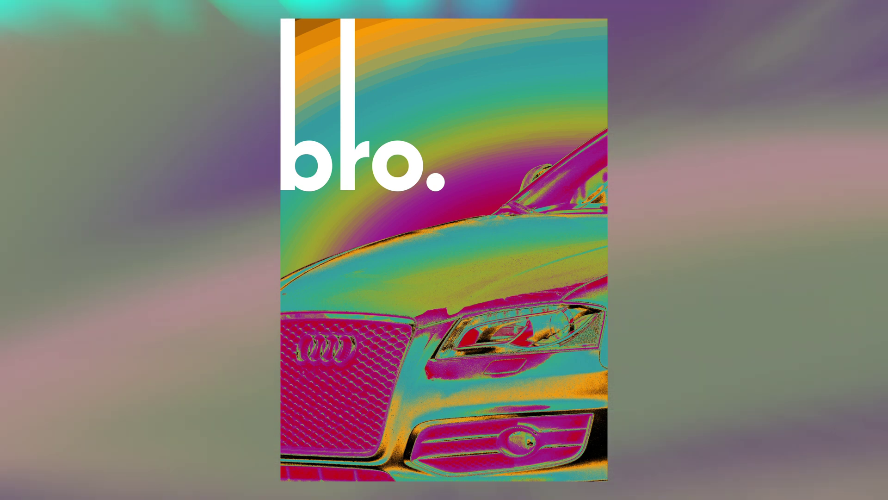